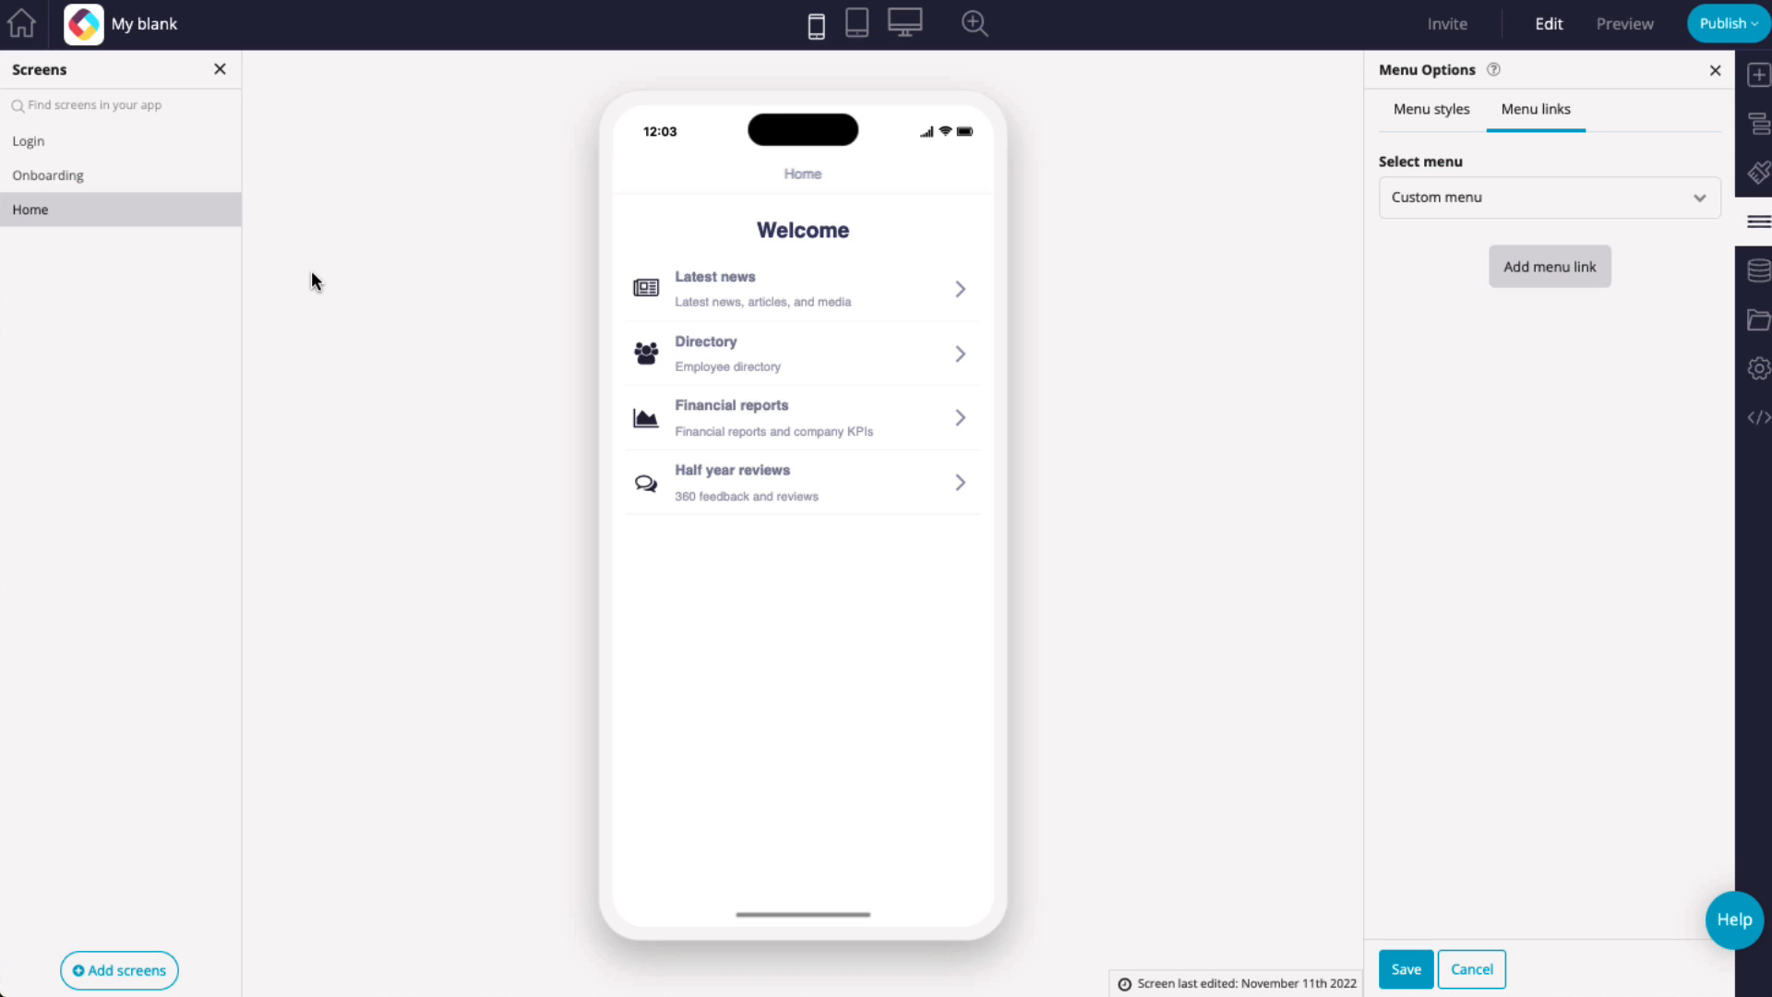
# Add Chinese (Simplified) as a supported language in the app's general settings.
pyautogui.click(170, 25)
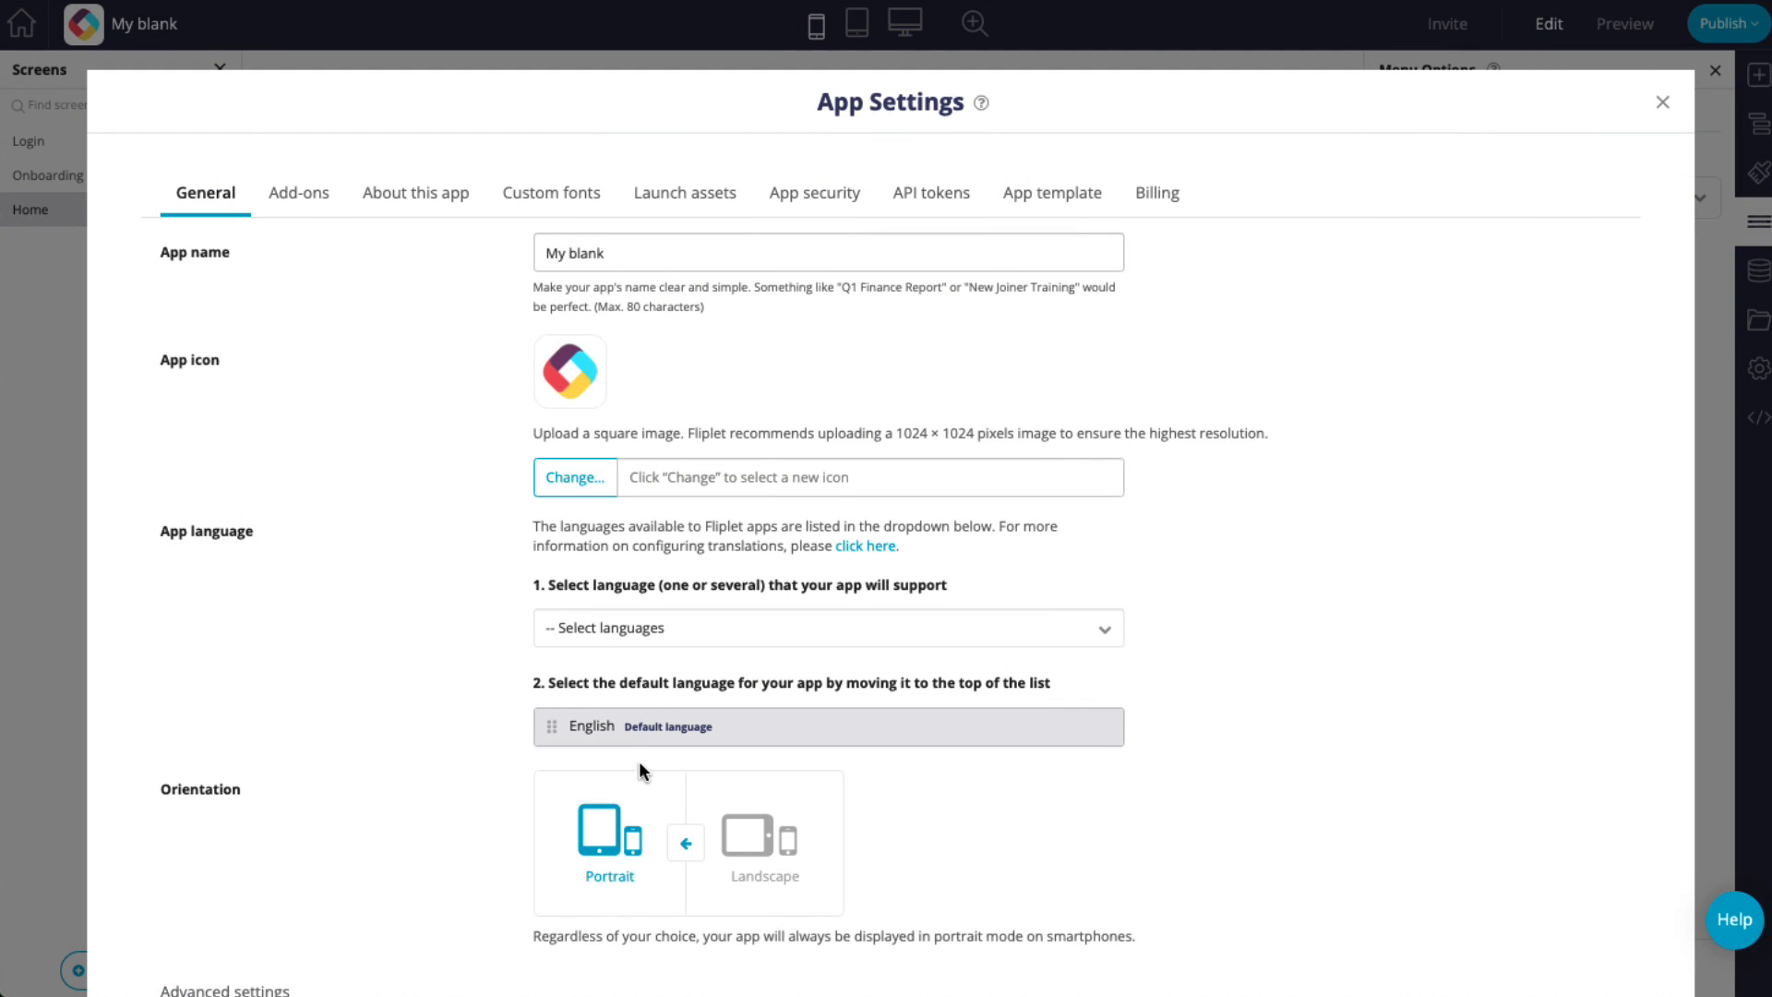
pyautogui.click(1113, 642)
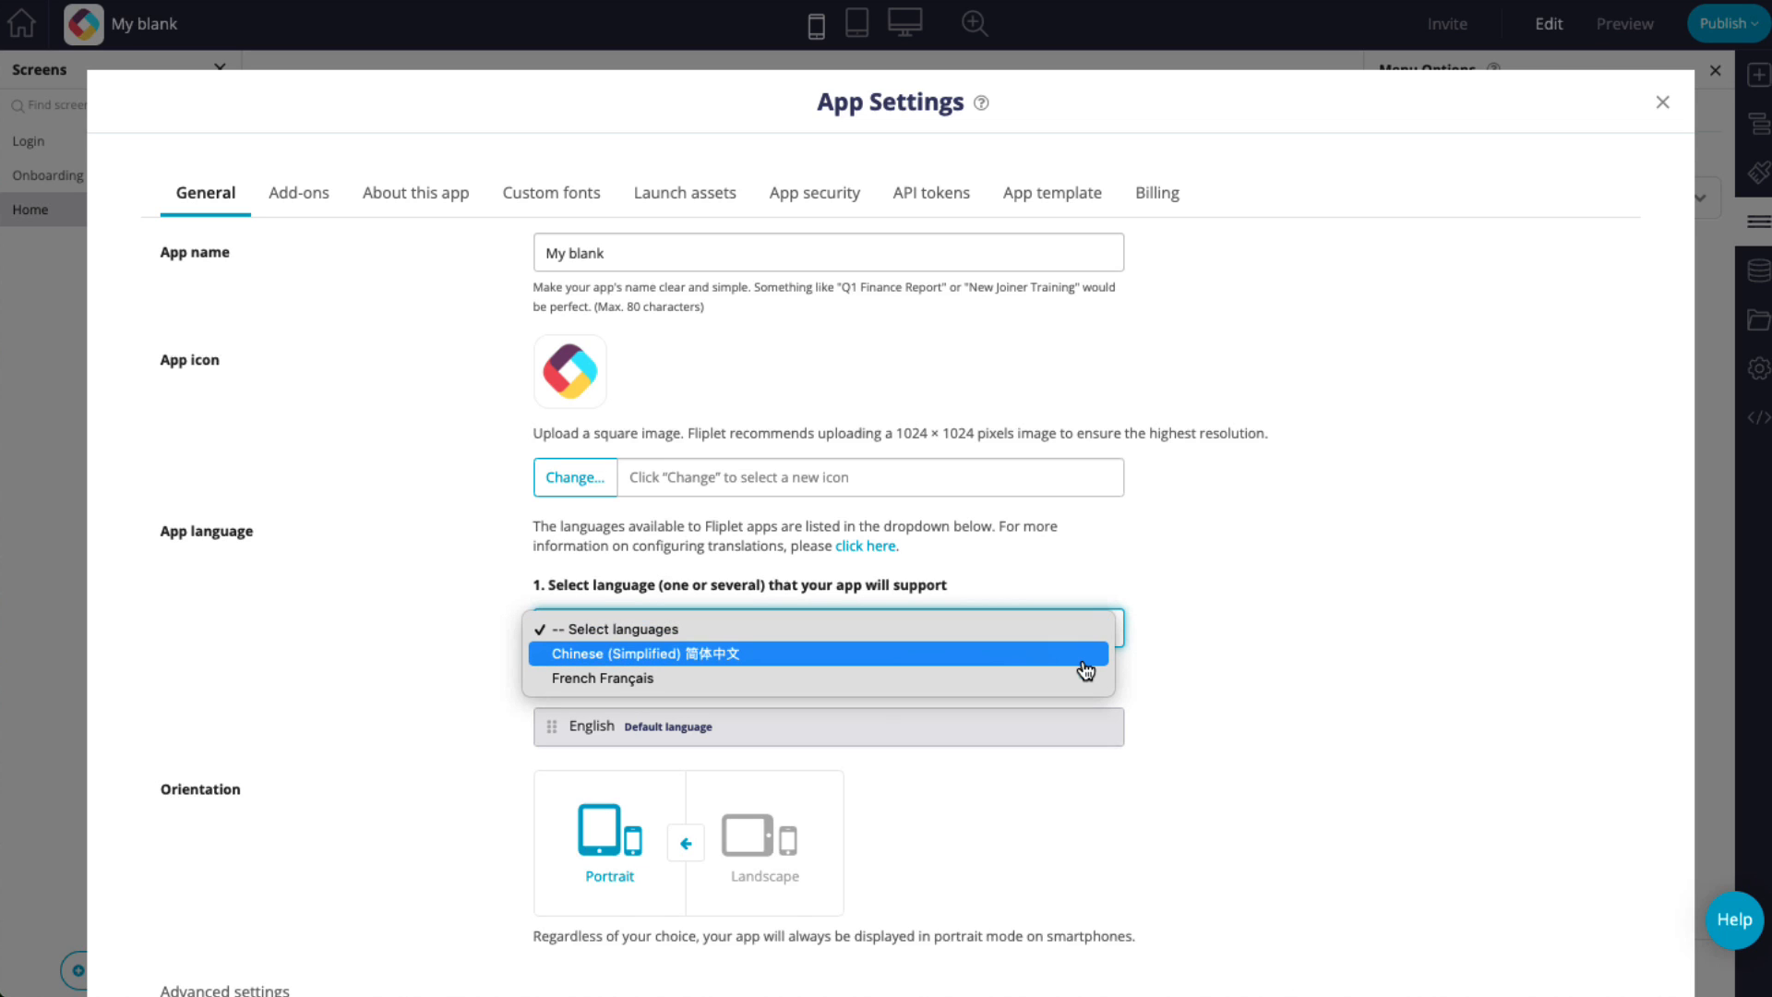
pyautogui.click(1085, 655)
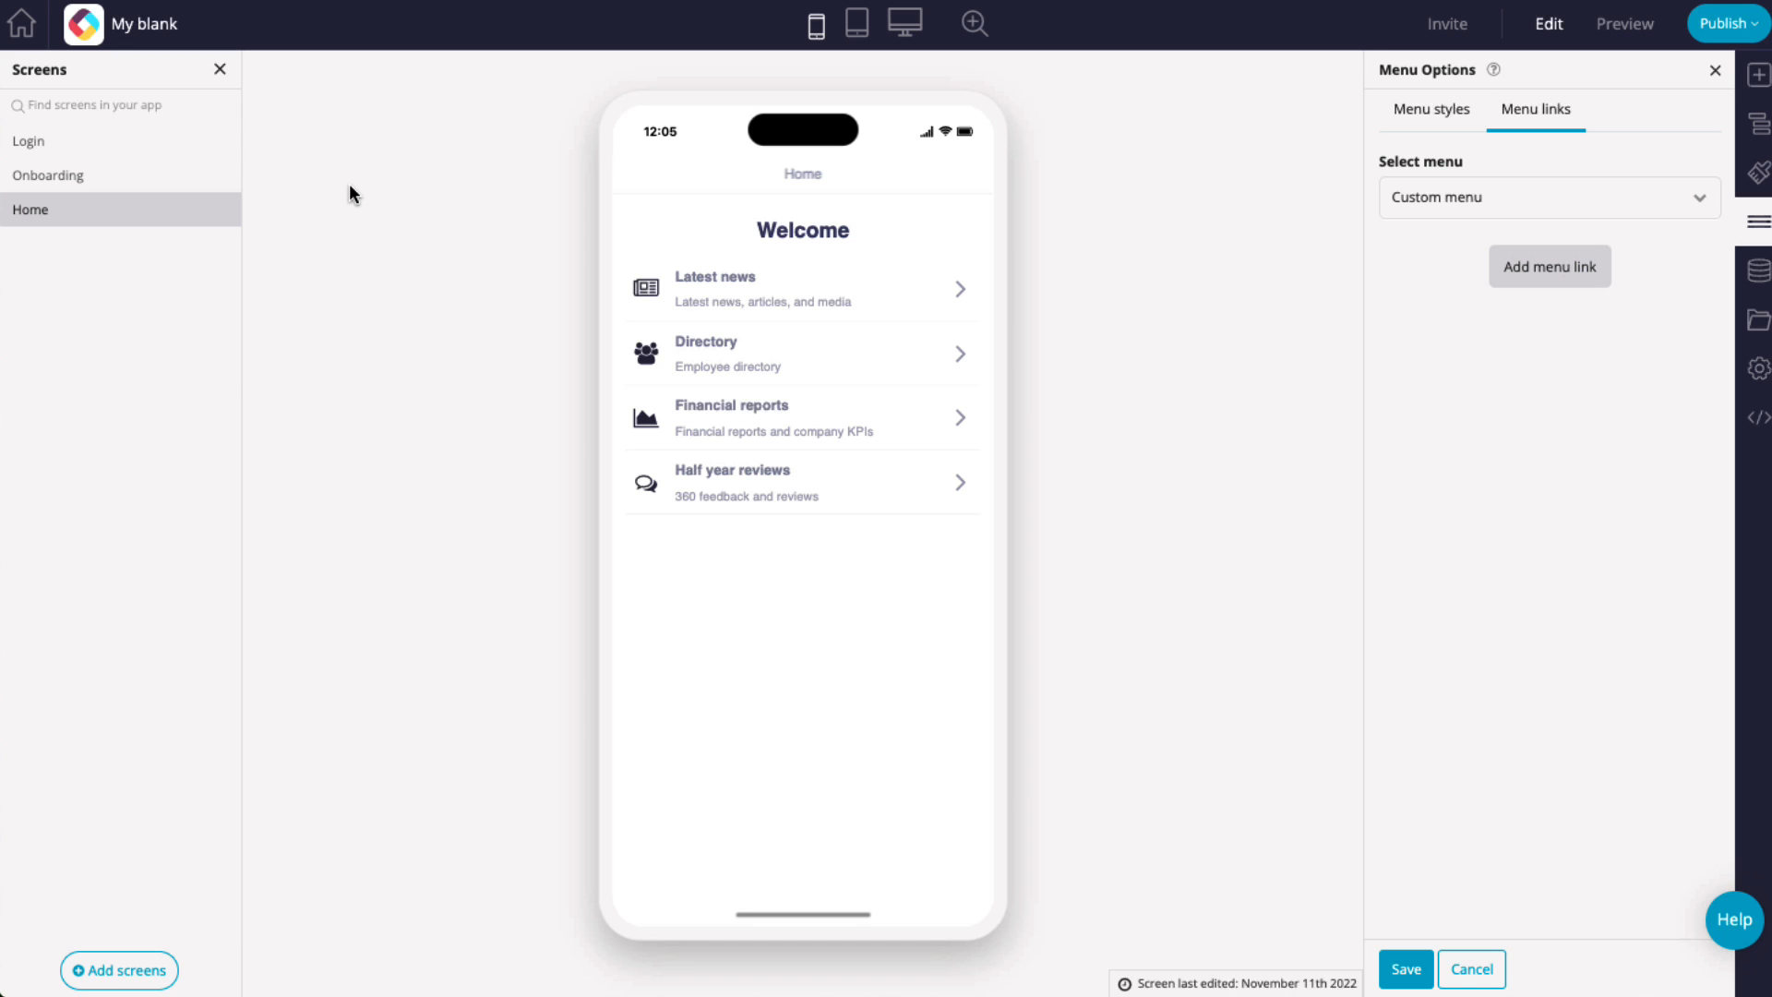
# Find the Select language template by searching for "language" and add it as a new screen named Select Language.
pyautogui.click(115, 970)
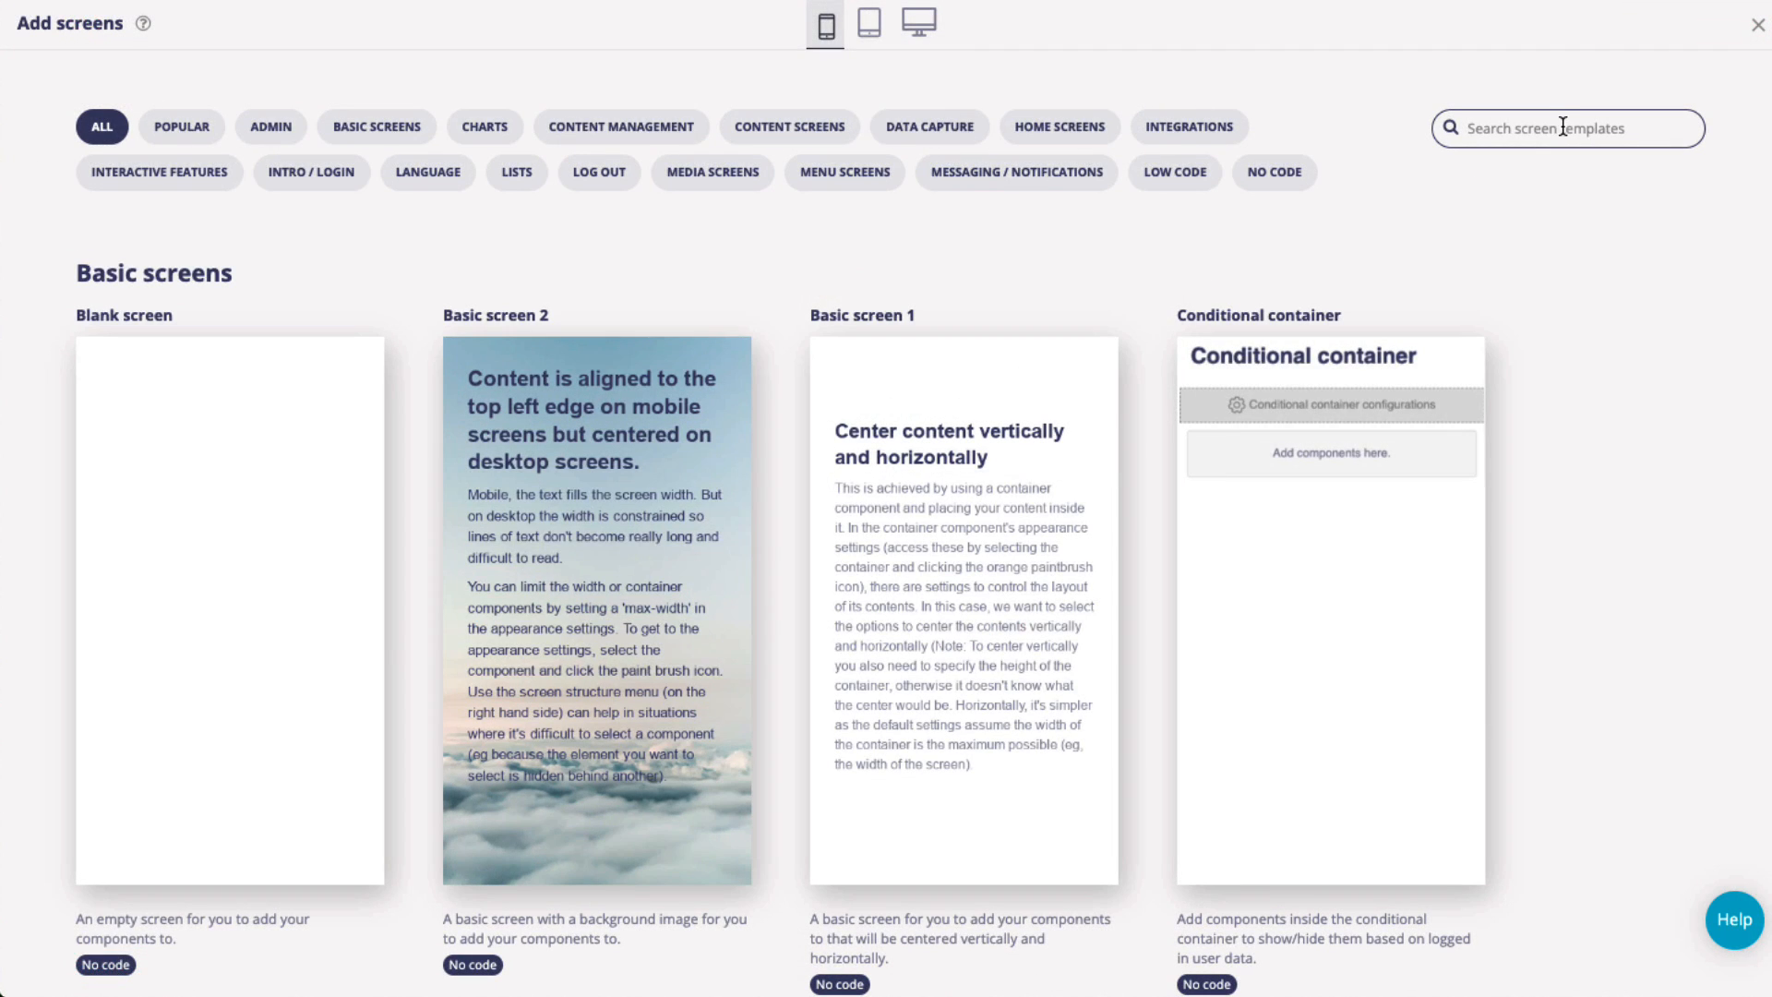
pyautogui.write('language')
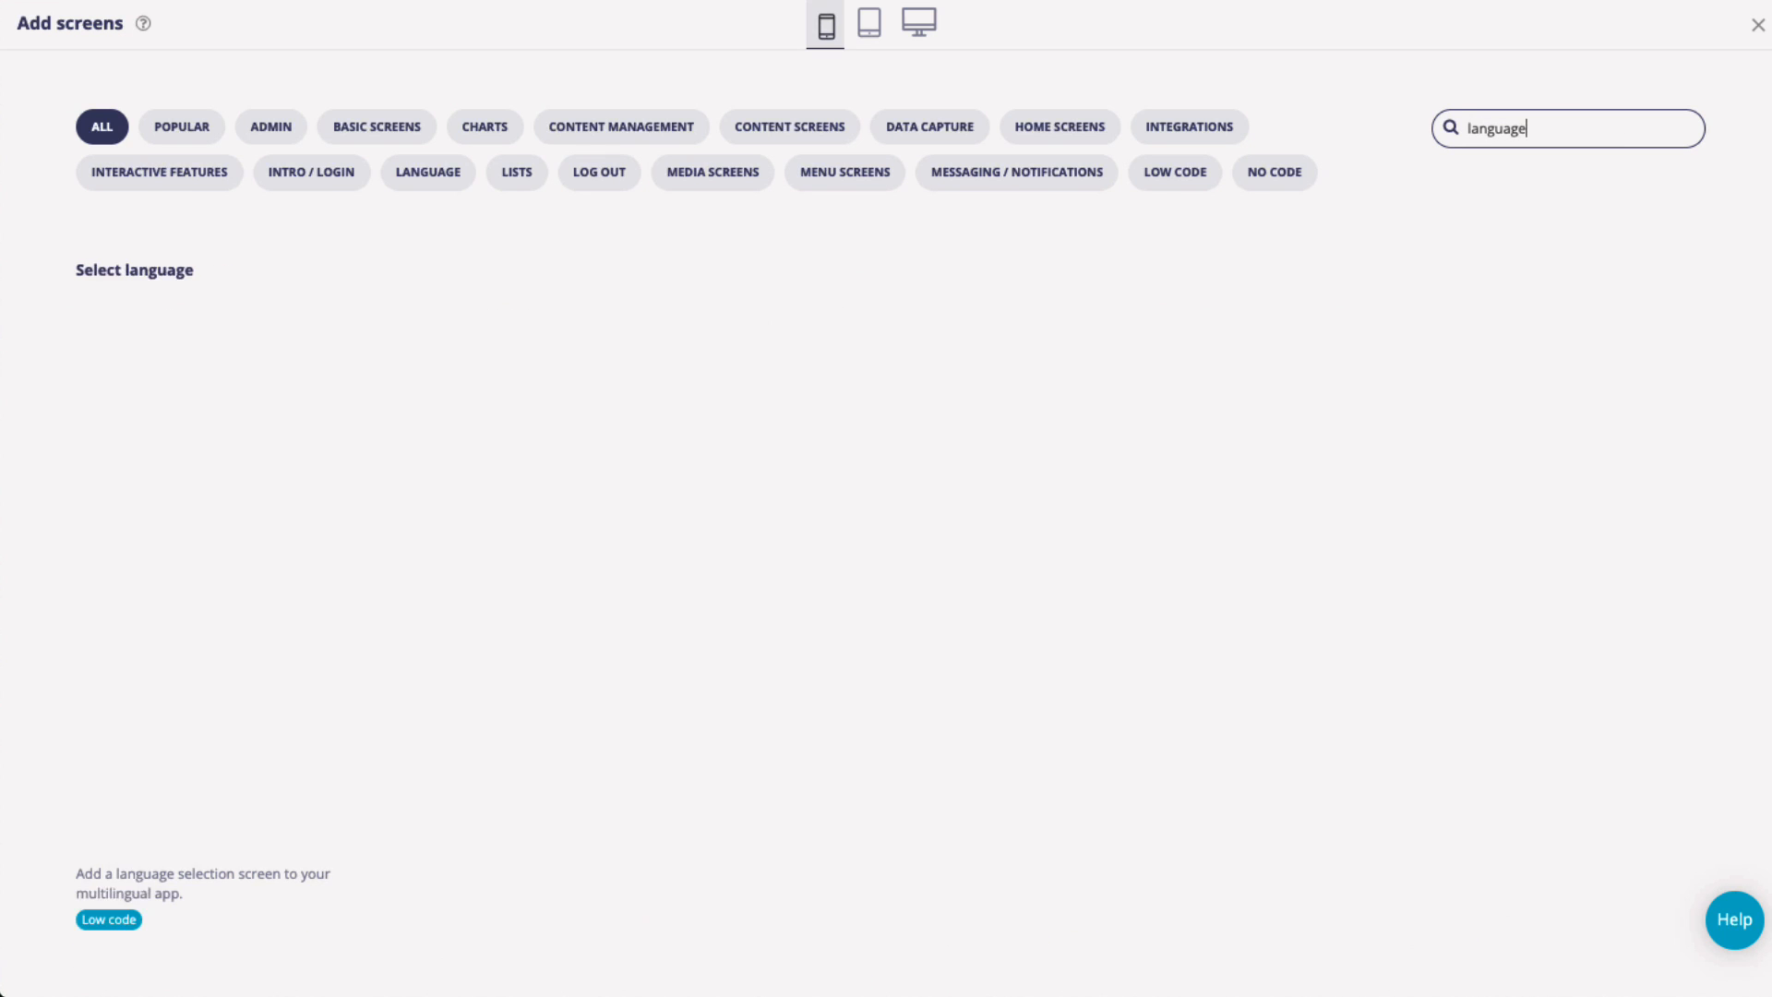
pyautogui.click(206, 735)
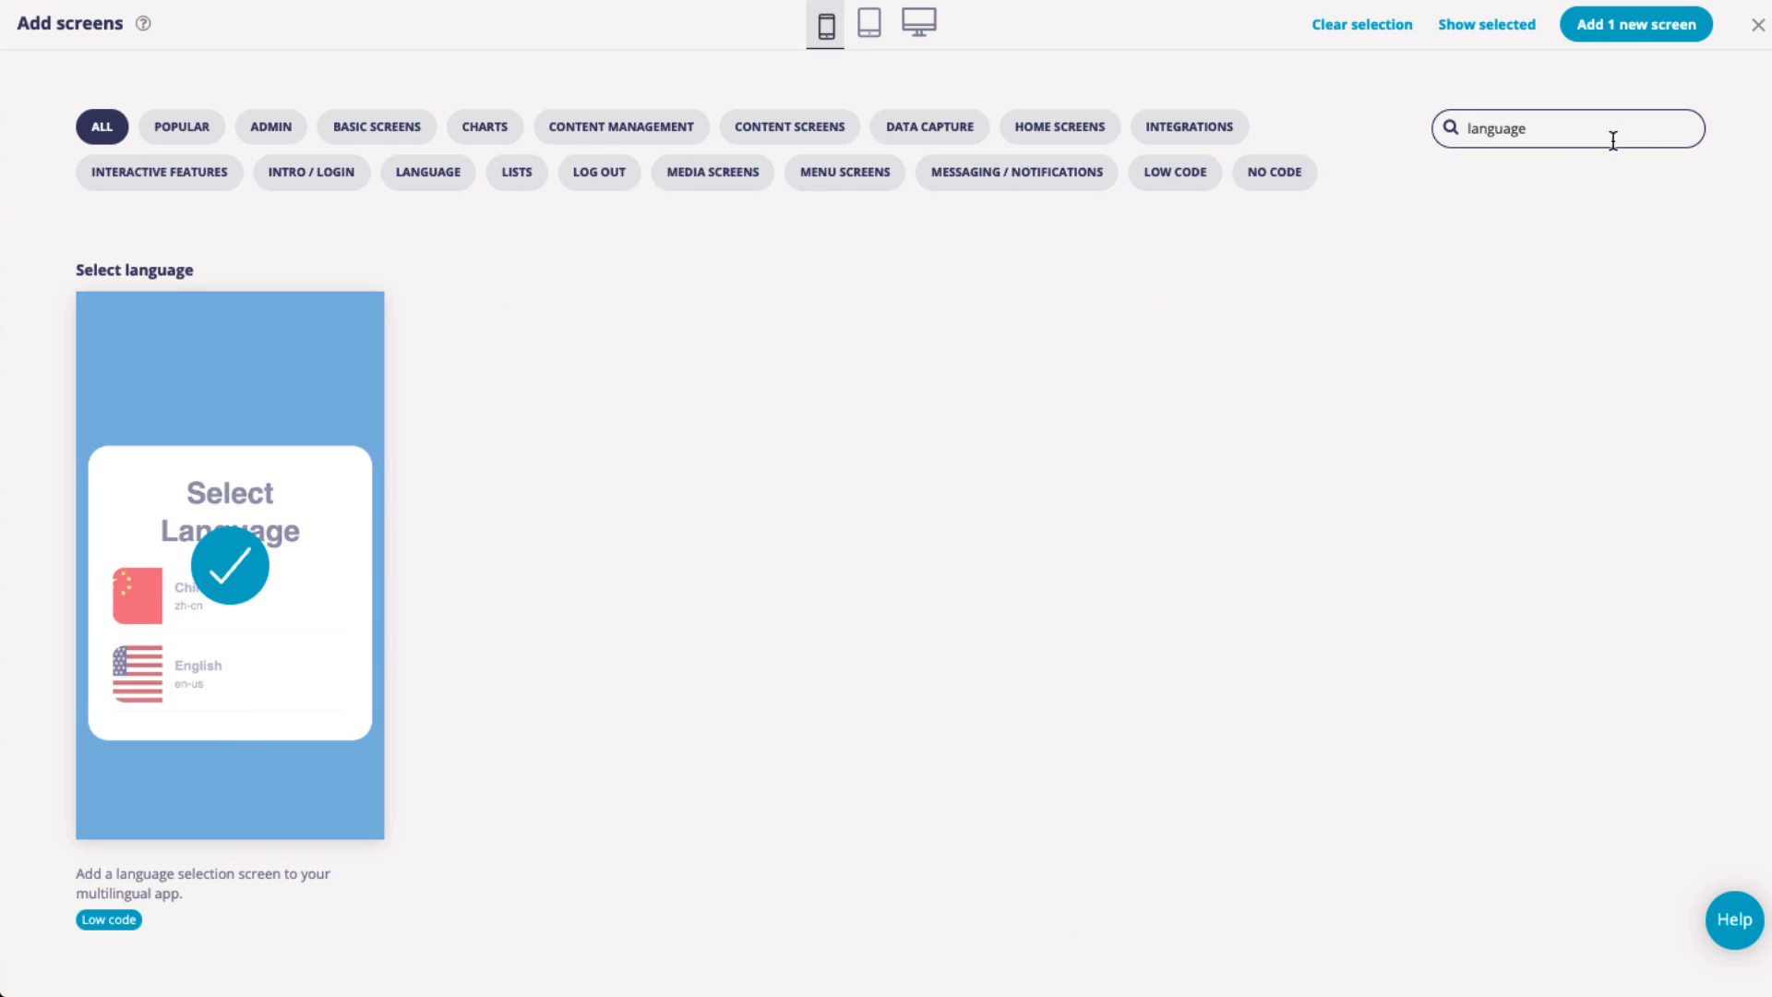
pyautogui.click(1666, 39)
pyautogui.write('Select')
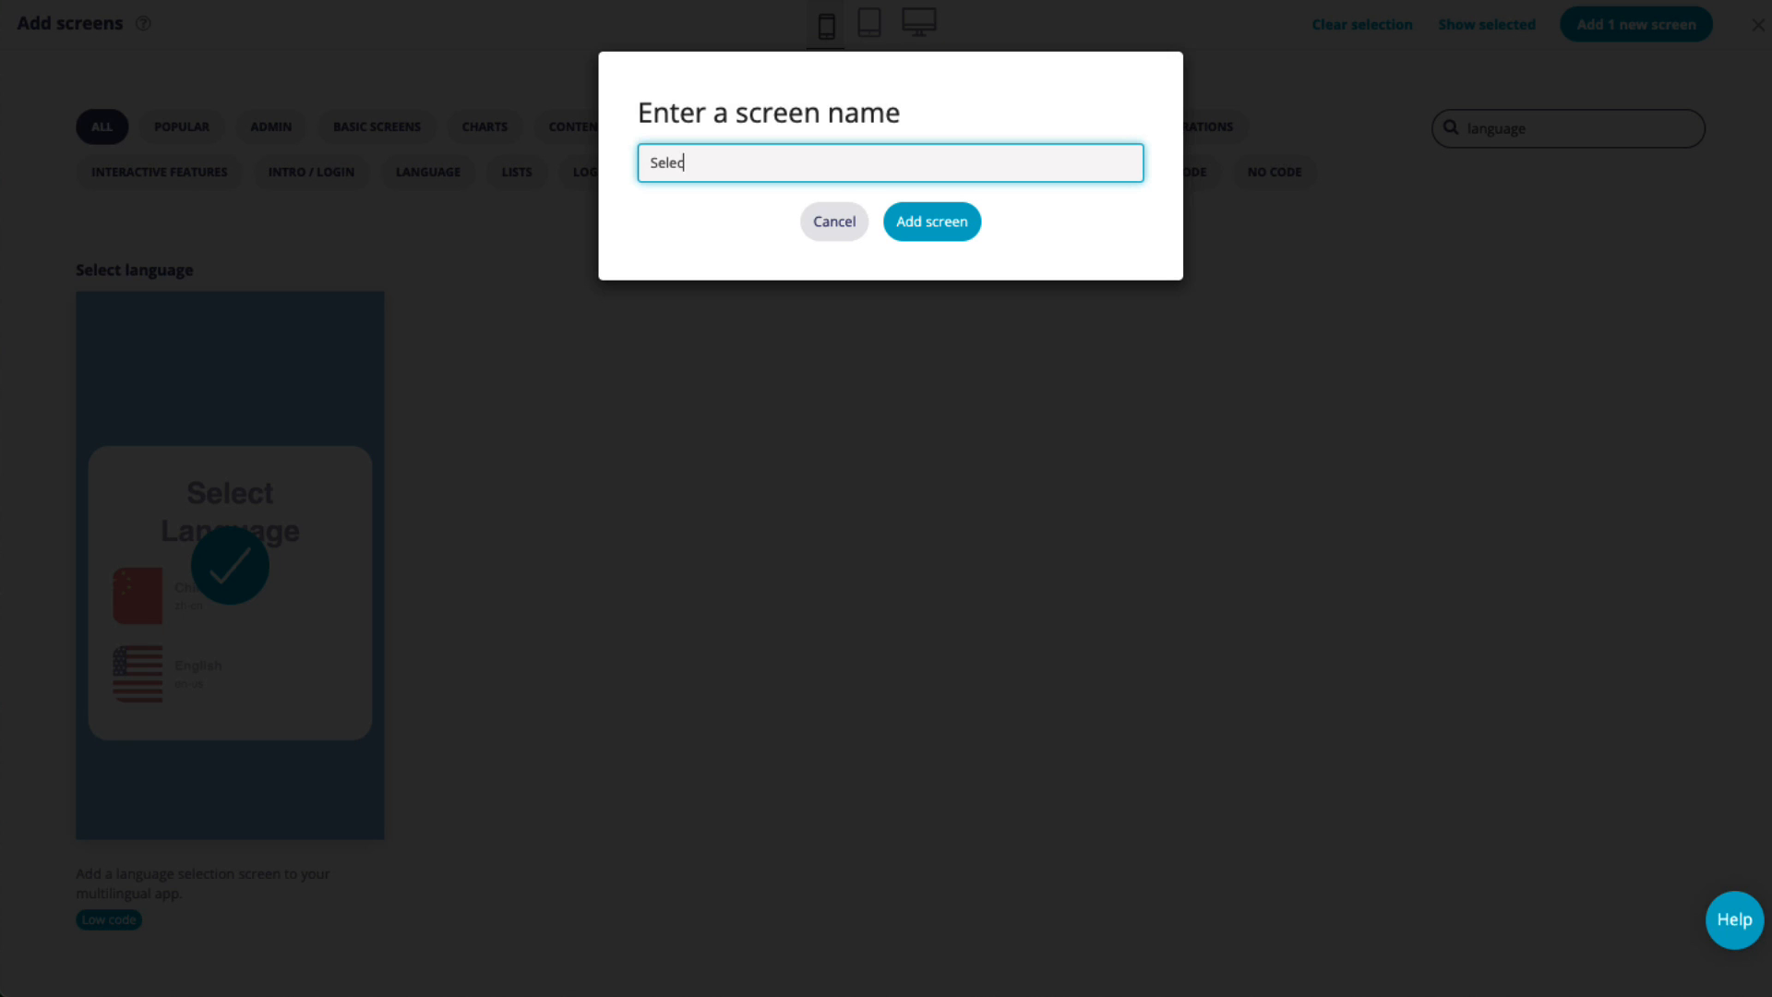
pyautogui.write(' Language')
pyautogui.press('Return')
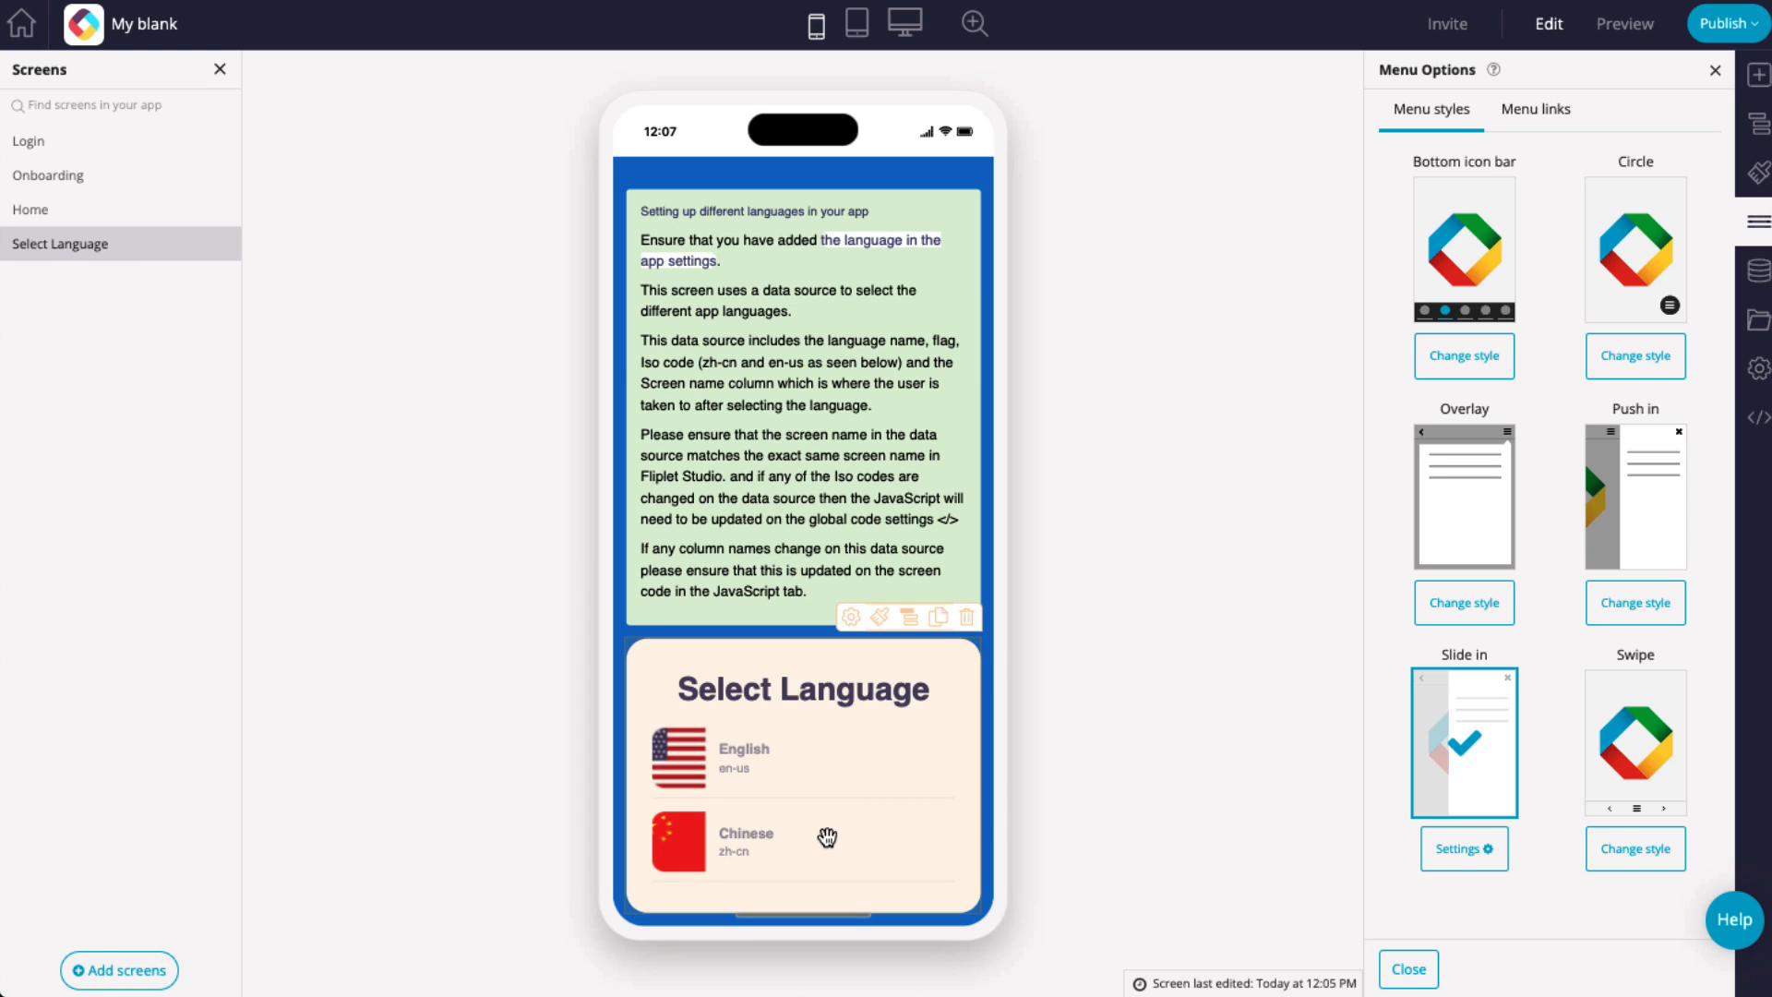
# Open the Language Selection data source of the language list, check its entries and save it.
pyautogui.click(827, 837)
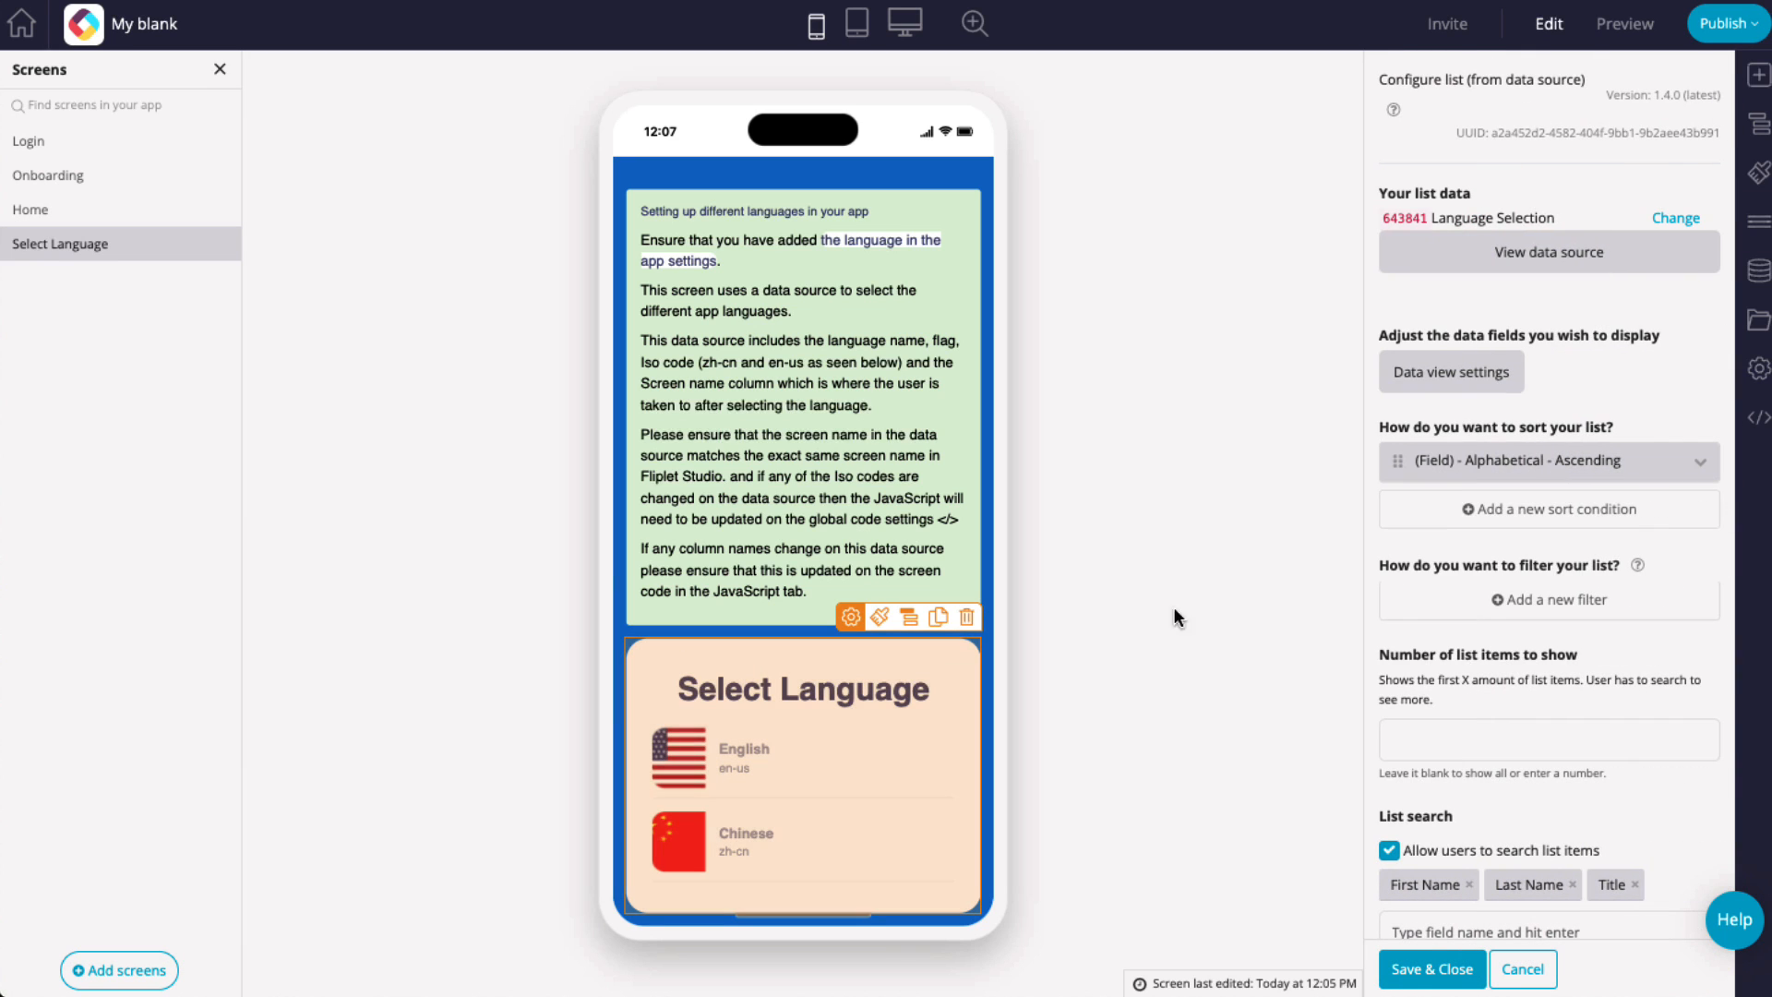
pyautogui.click(1587, 256)
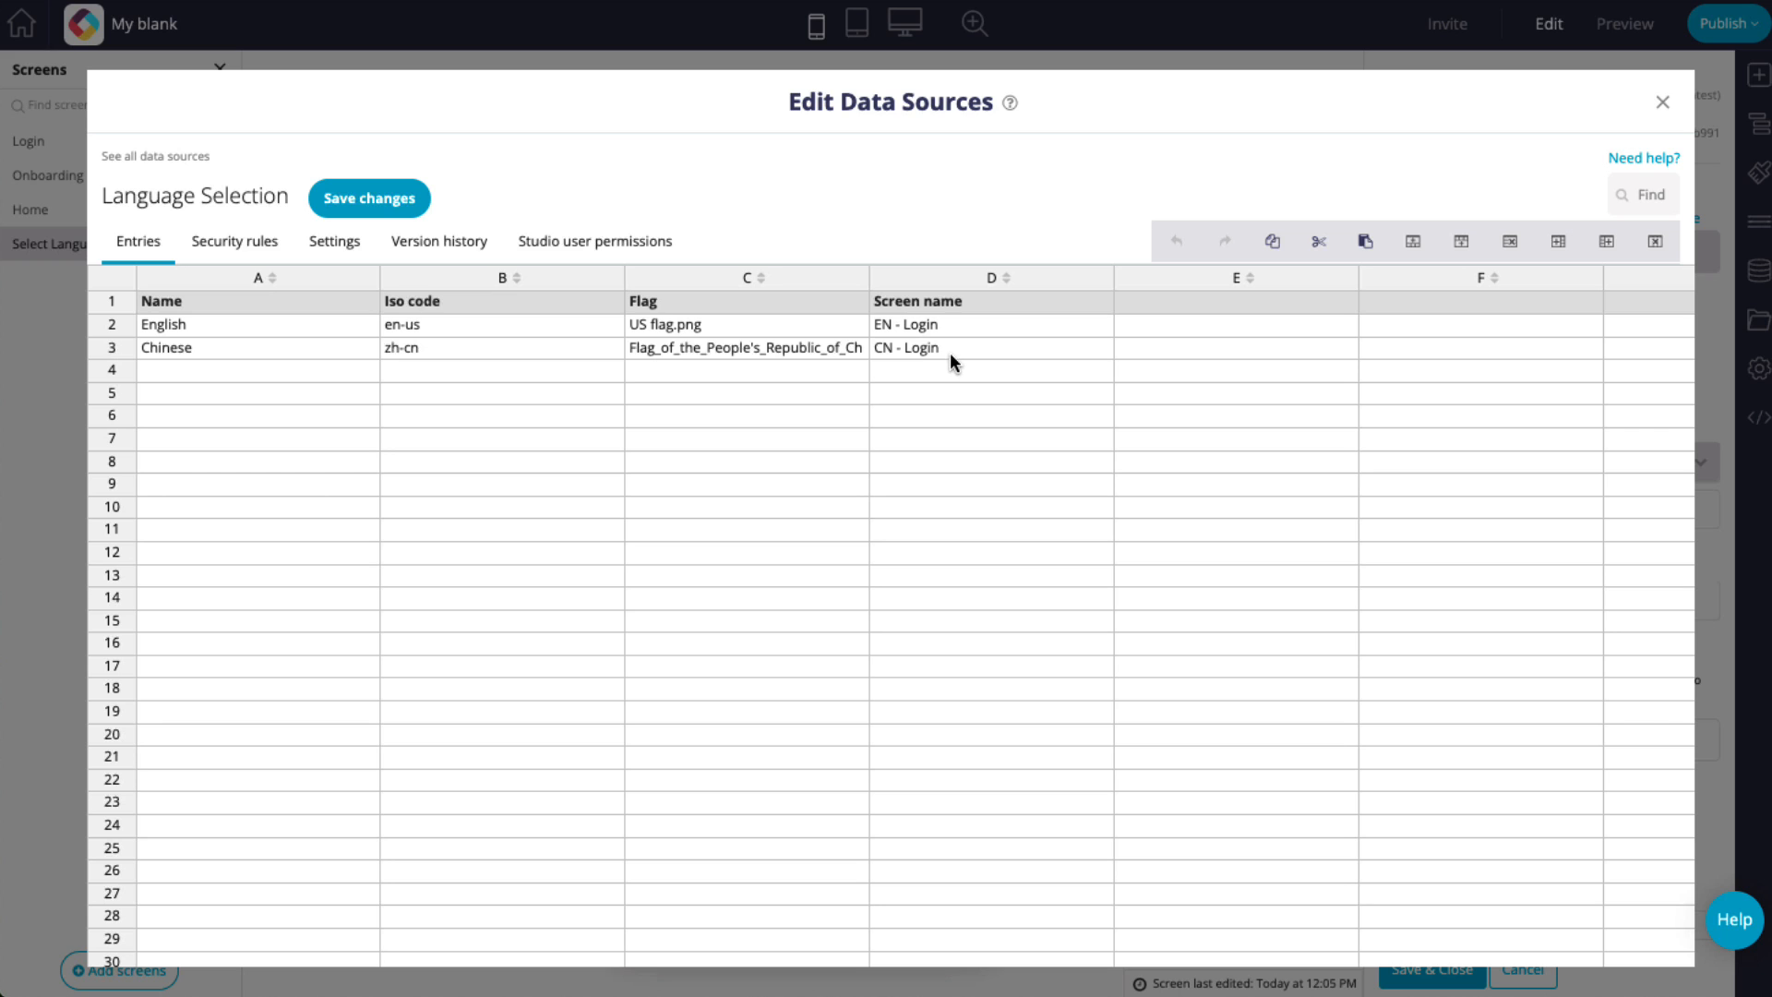
pyautogui.click(369, 198)
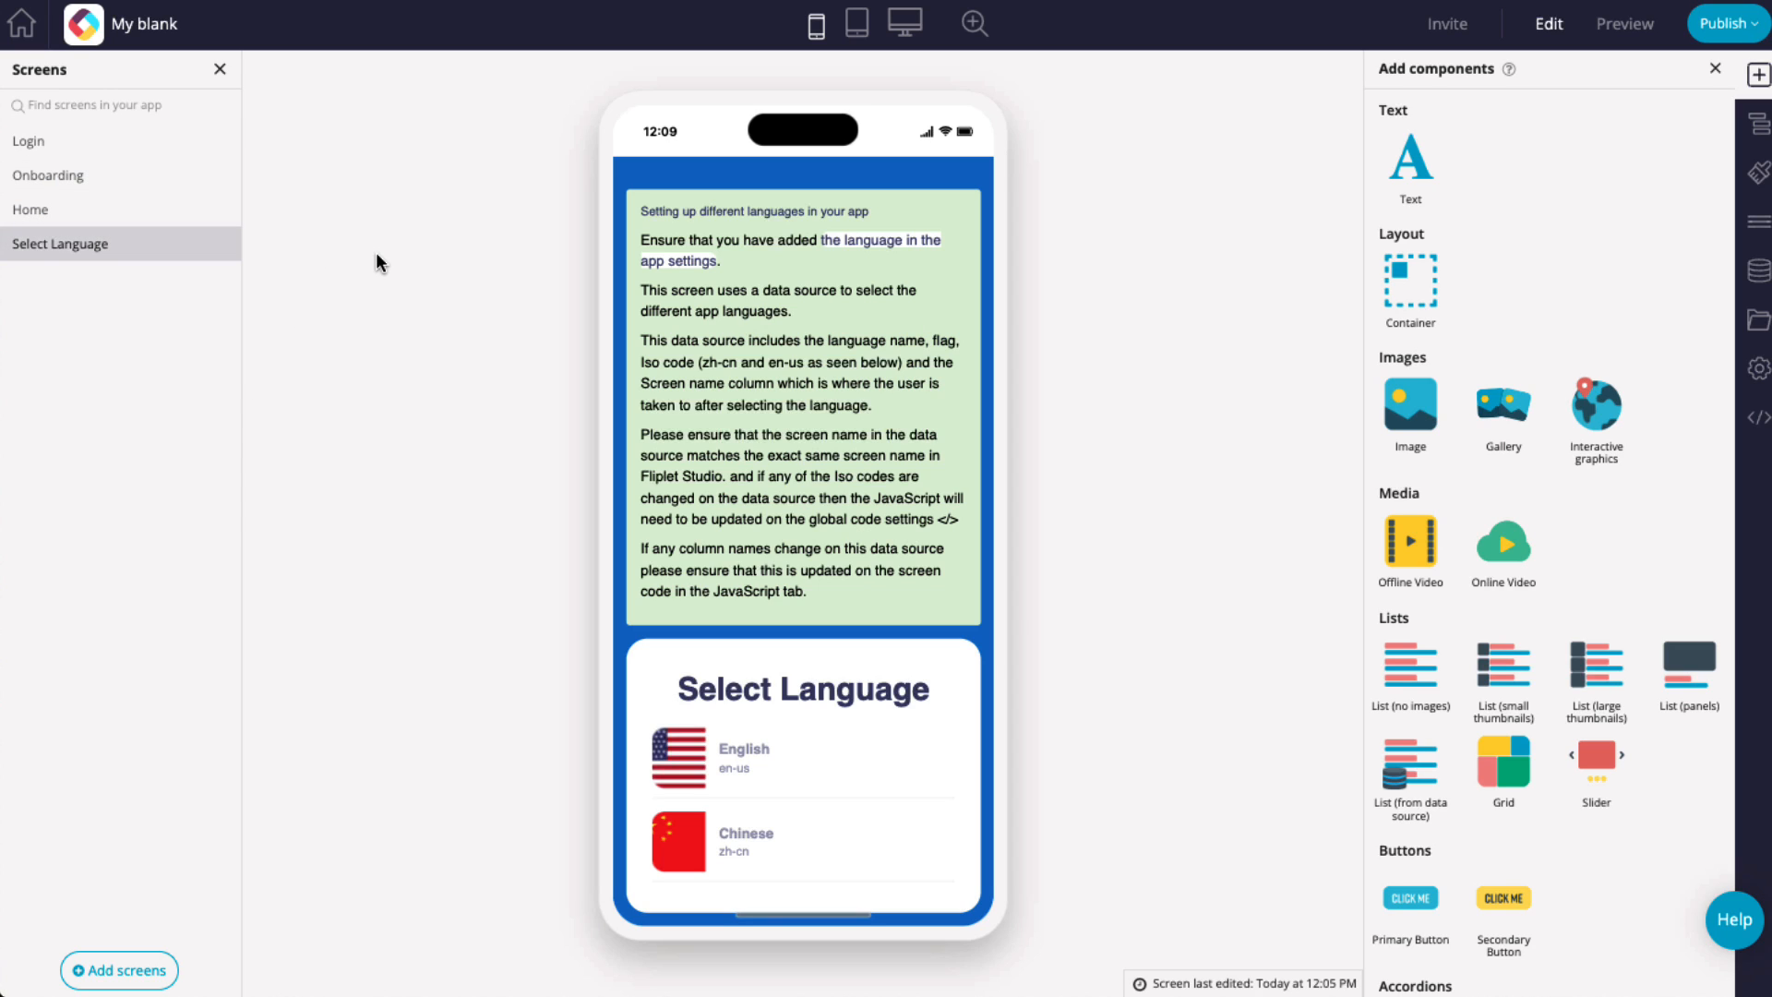
# Duplicate the Login, Home and Onboarding screens and rename the copies CN - Login, CN - Home and CN - Onboarding.
pyautogui.click(218, 175)
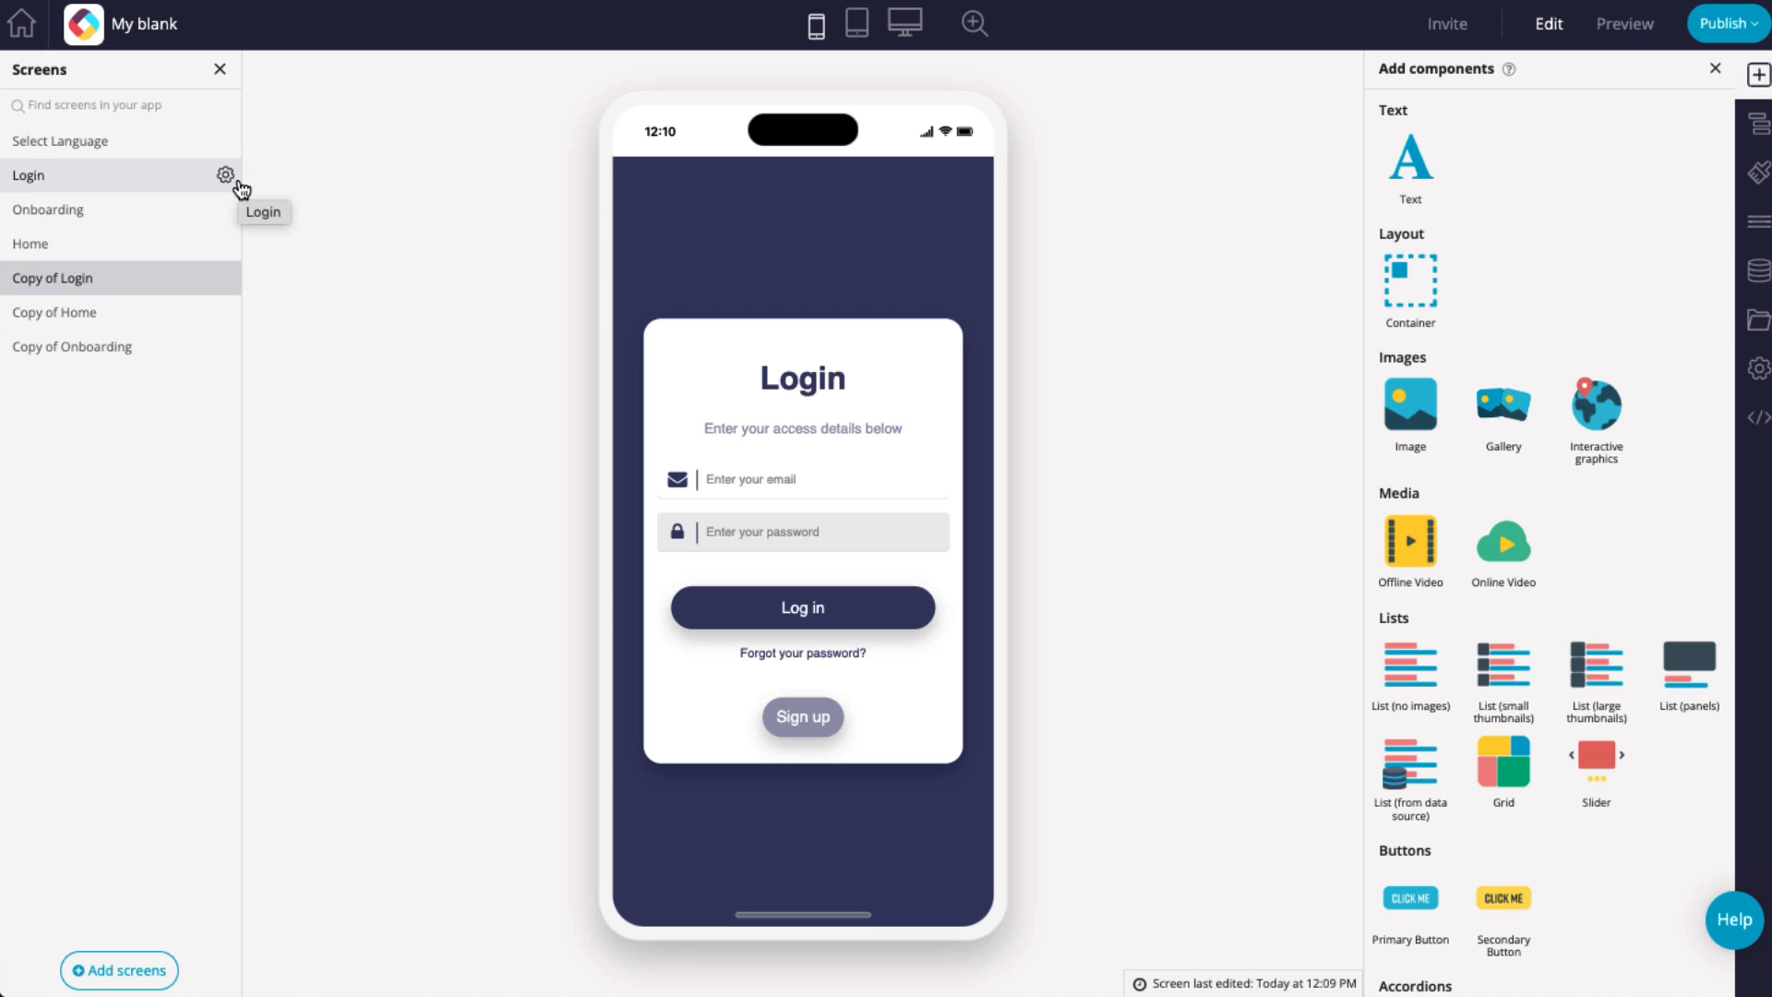
pyautogui.click(227, 176)
pyautogui.click(227, 283)
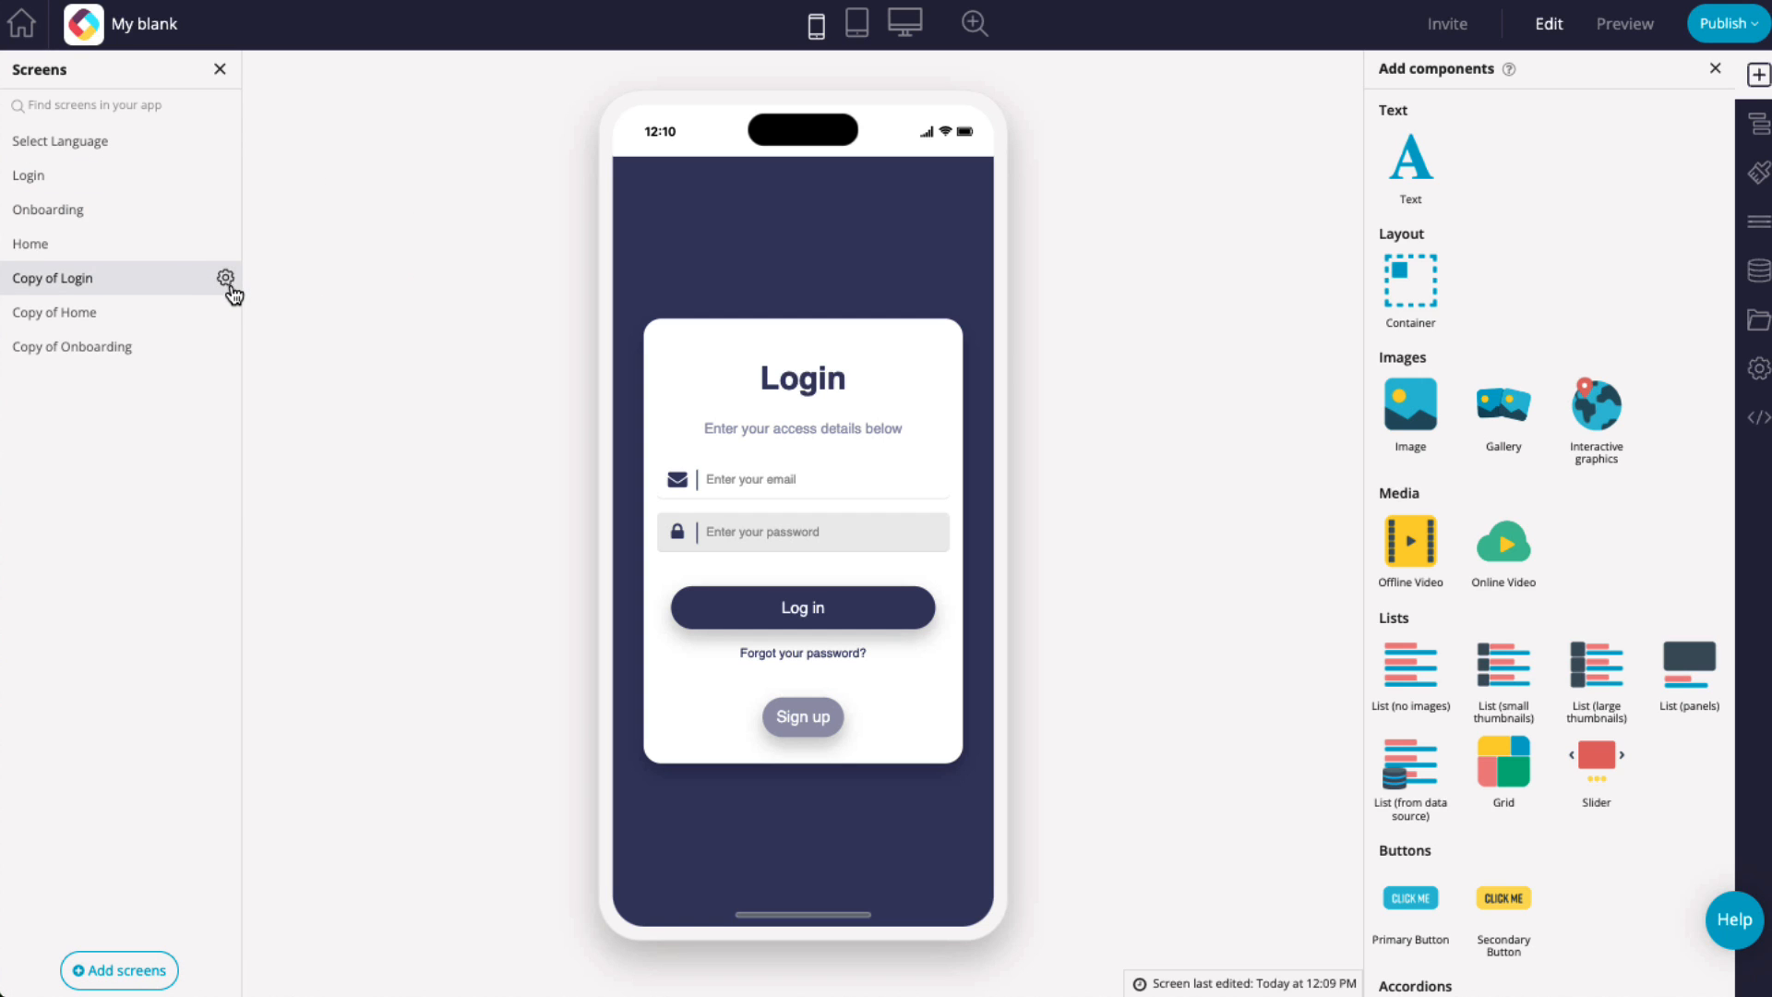
pyautogui.click(229, 283)
pyautogui.click(334, 286)
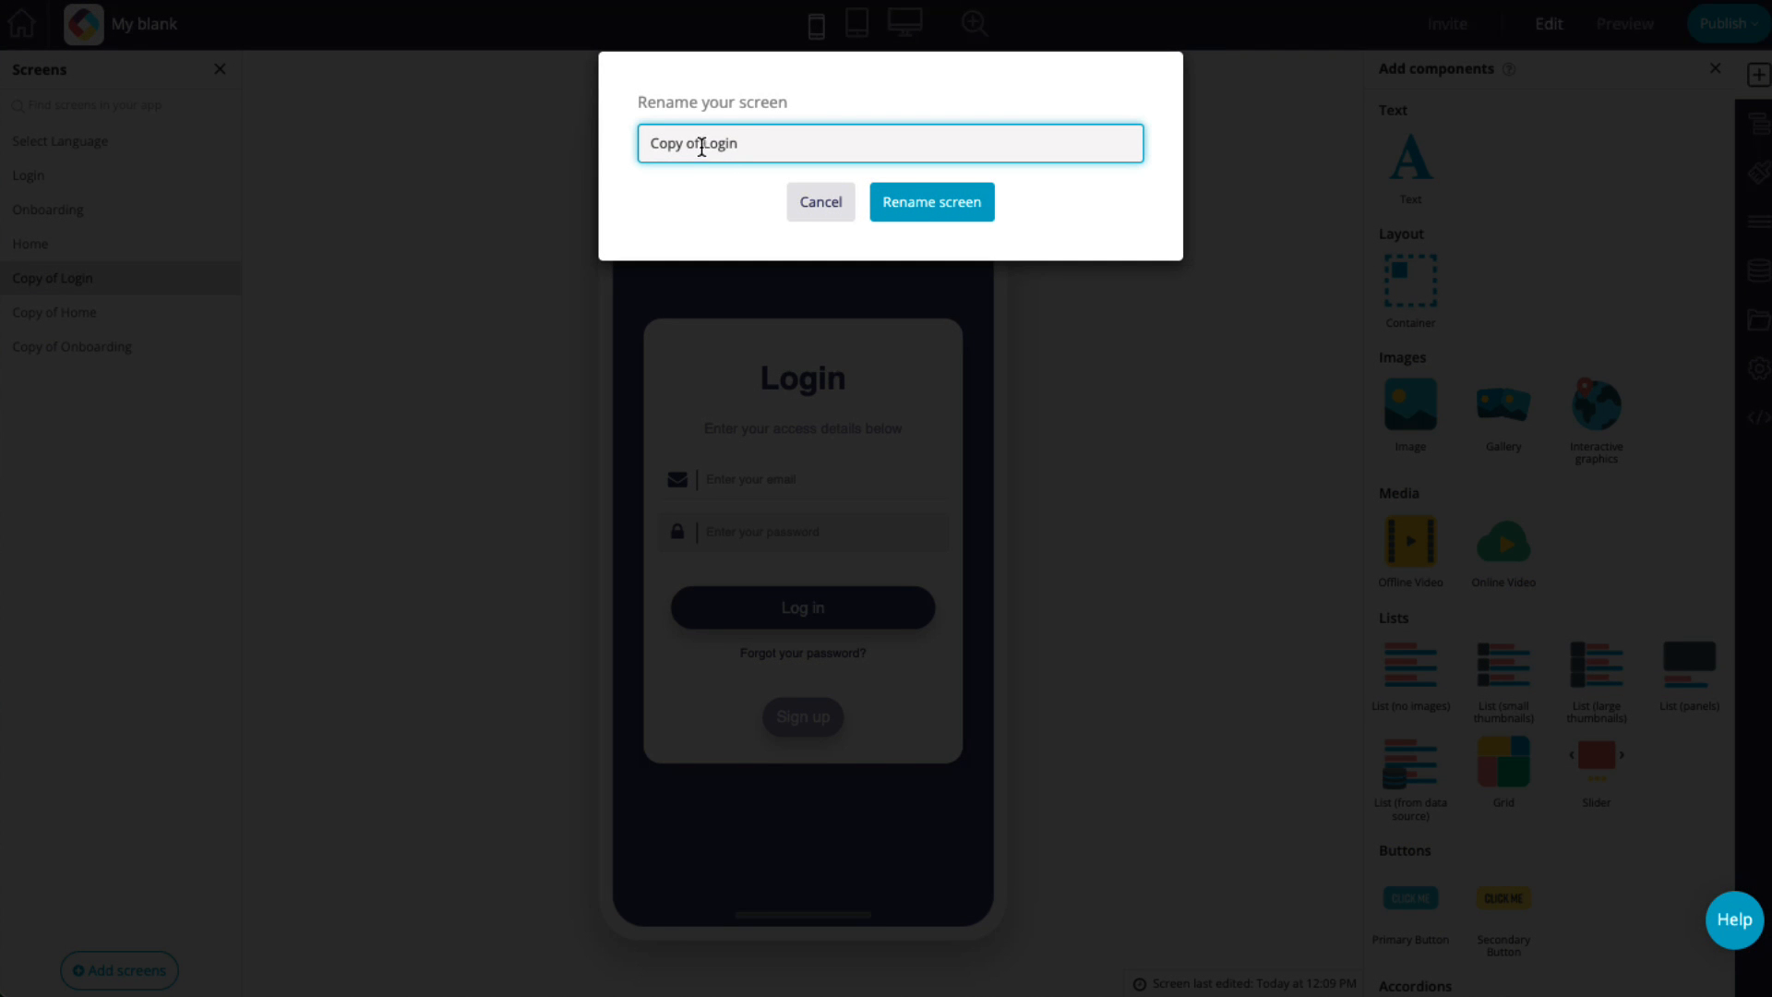
pyautogui.moveTo(703, 143); pyautogui.dragTo(531, 154)
pyautogui.write('CN -')
pyautogui.click(928, 205)
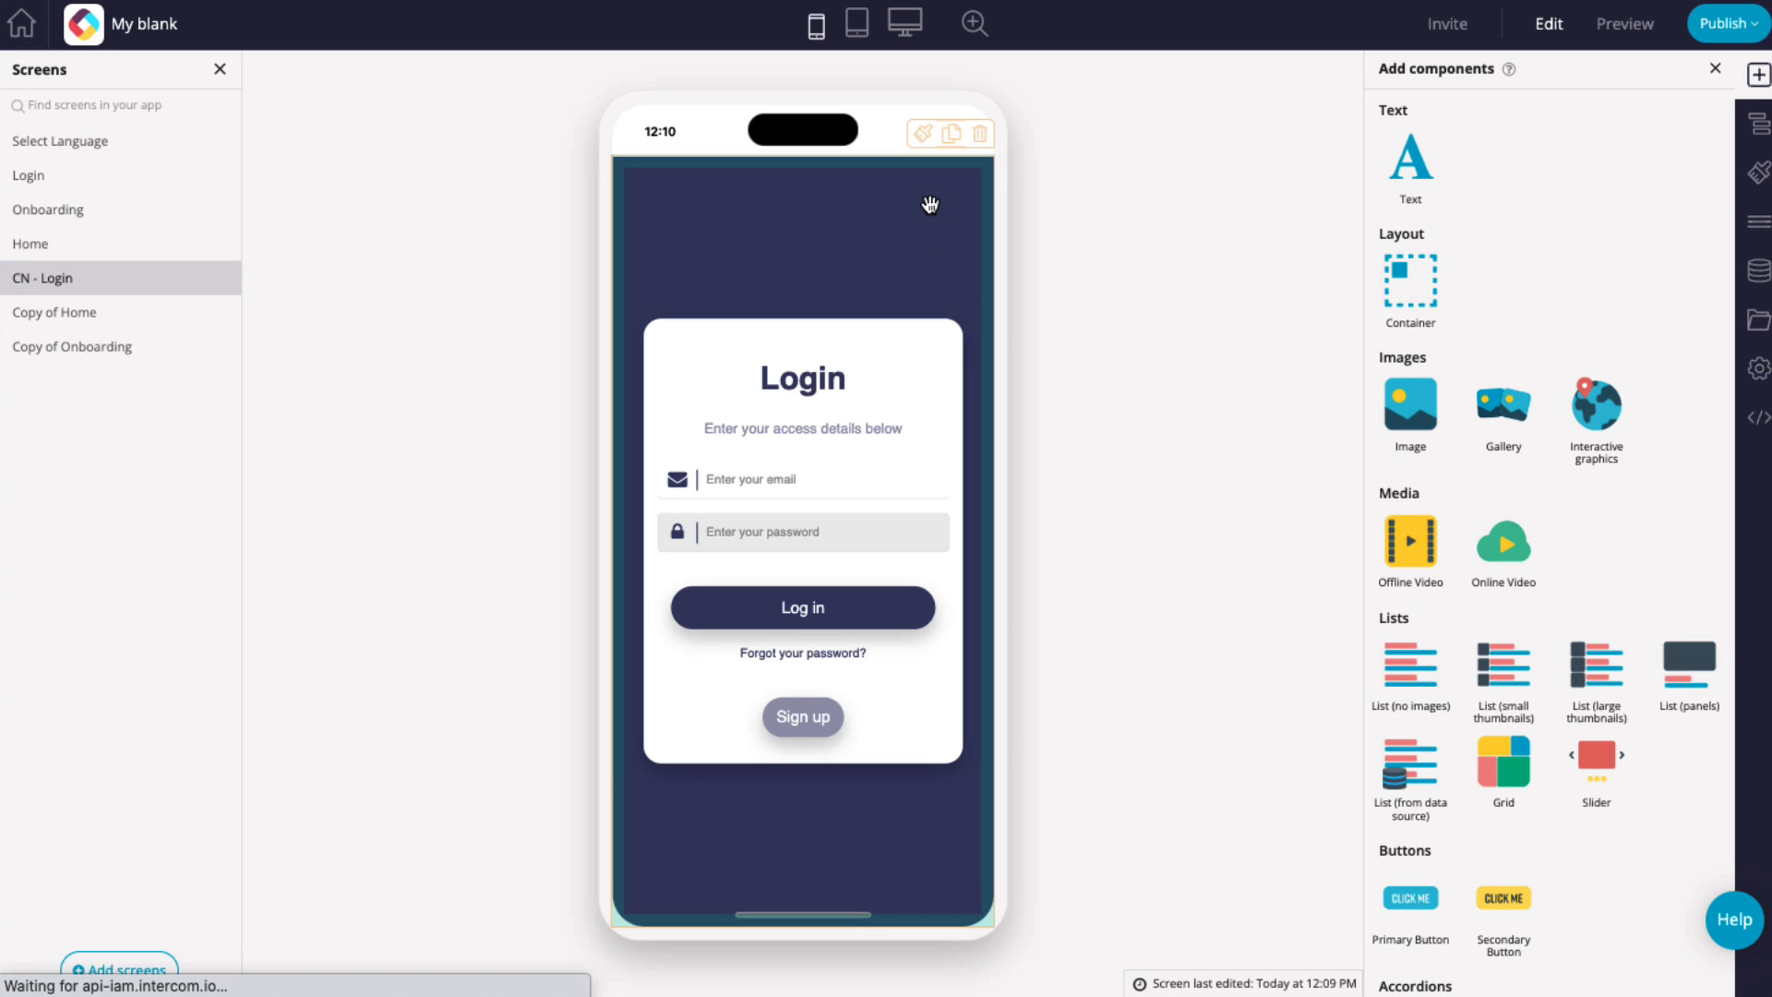
pyautogui.click(229, 314)
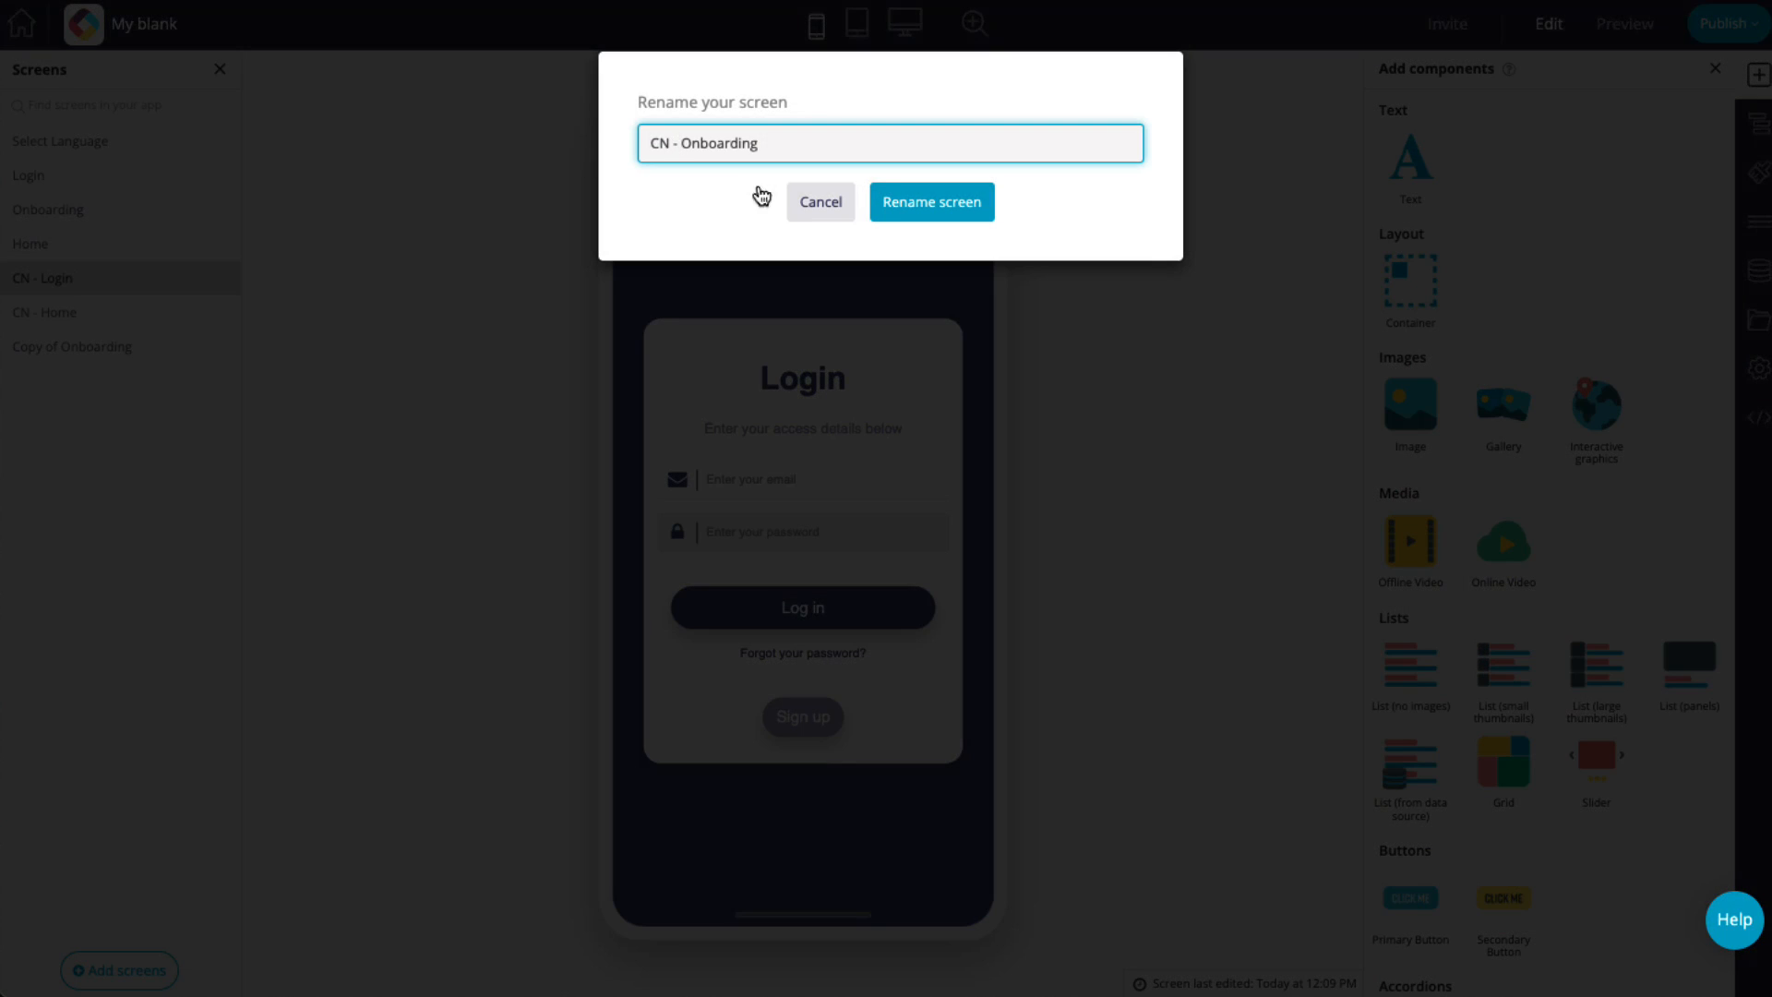
pyautogui.click(987, 202)
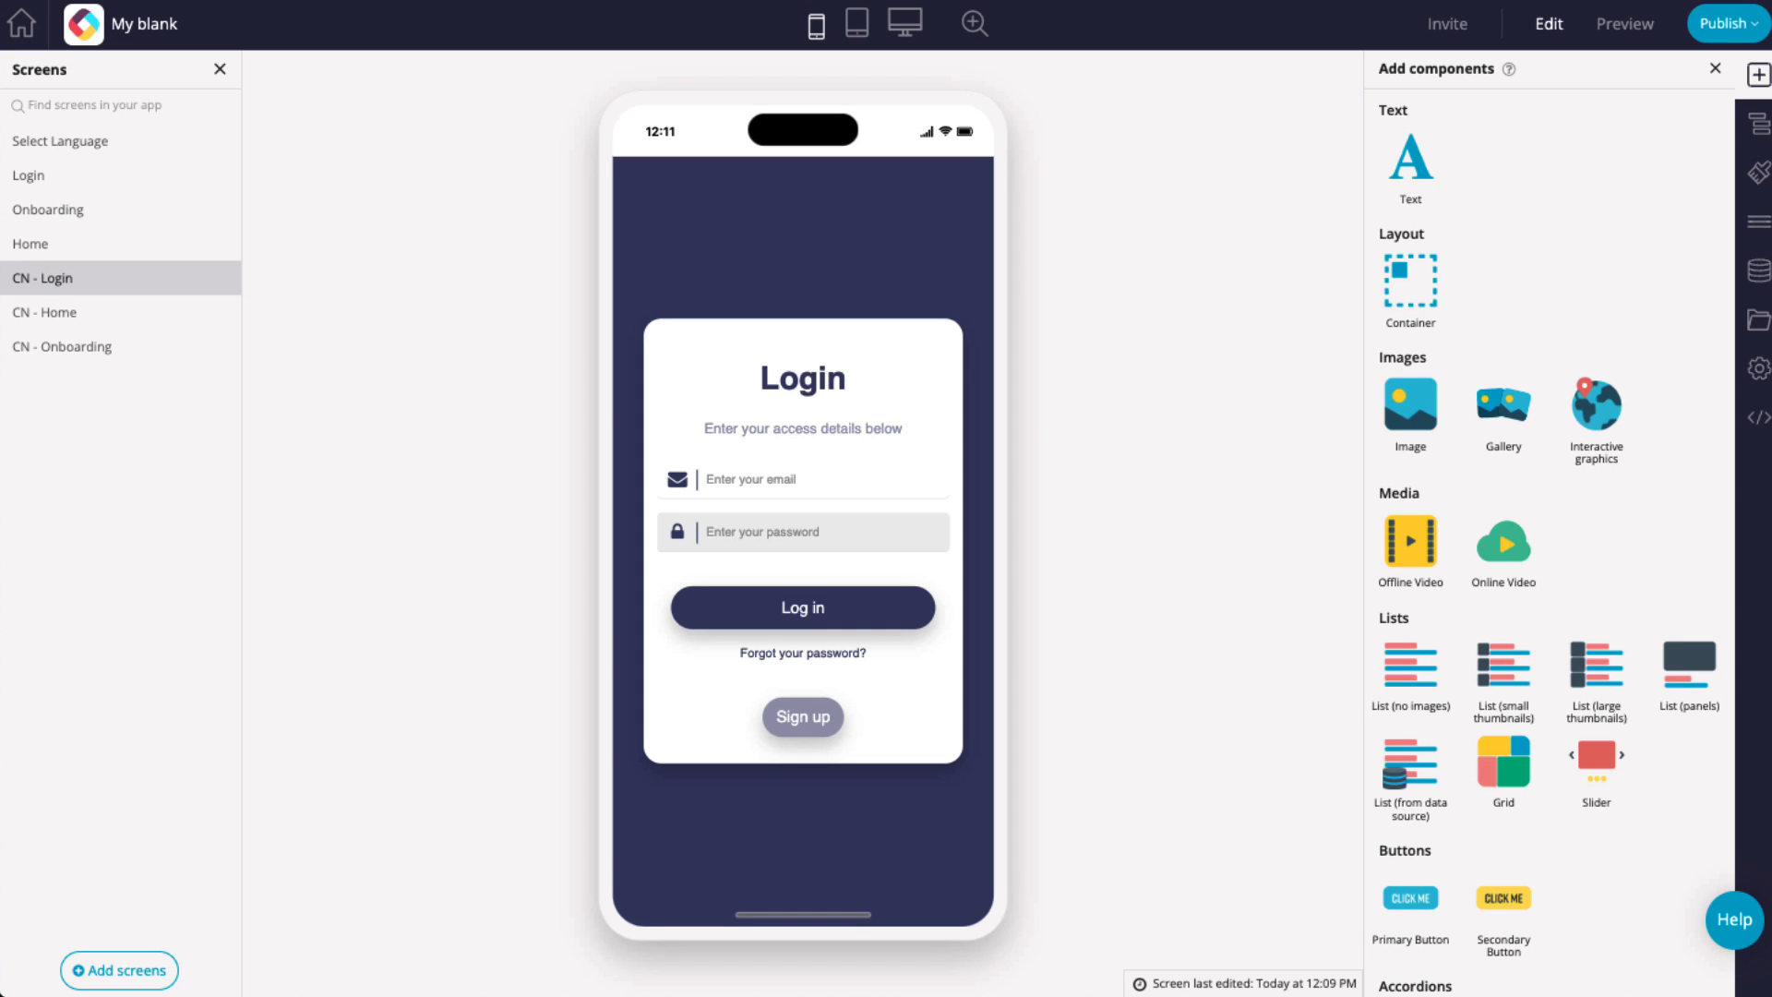
# Rename the original Login screen as EN - Login.
pyautogui.click(229, 175)
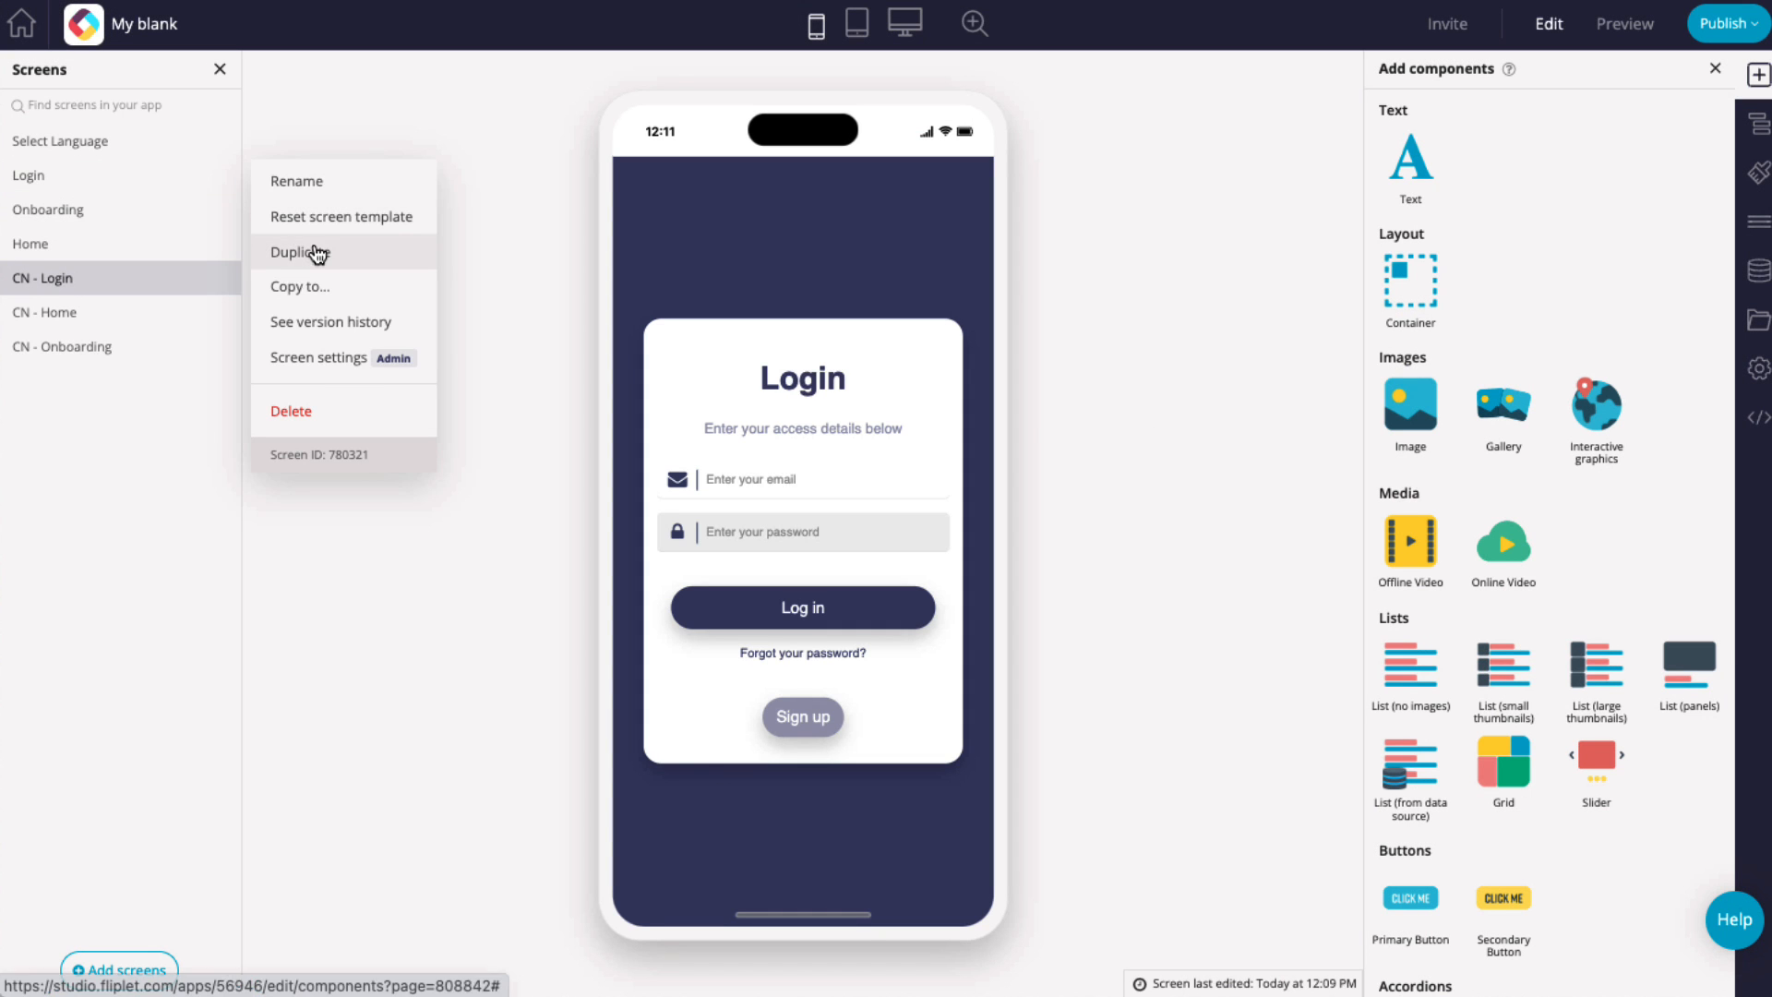
pyautogui.click(324, 179)
pyautogui.write('EN ')
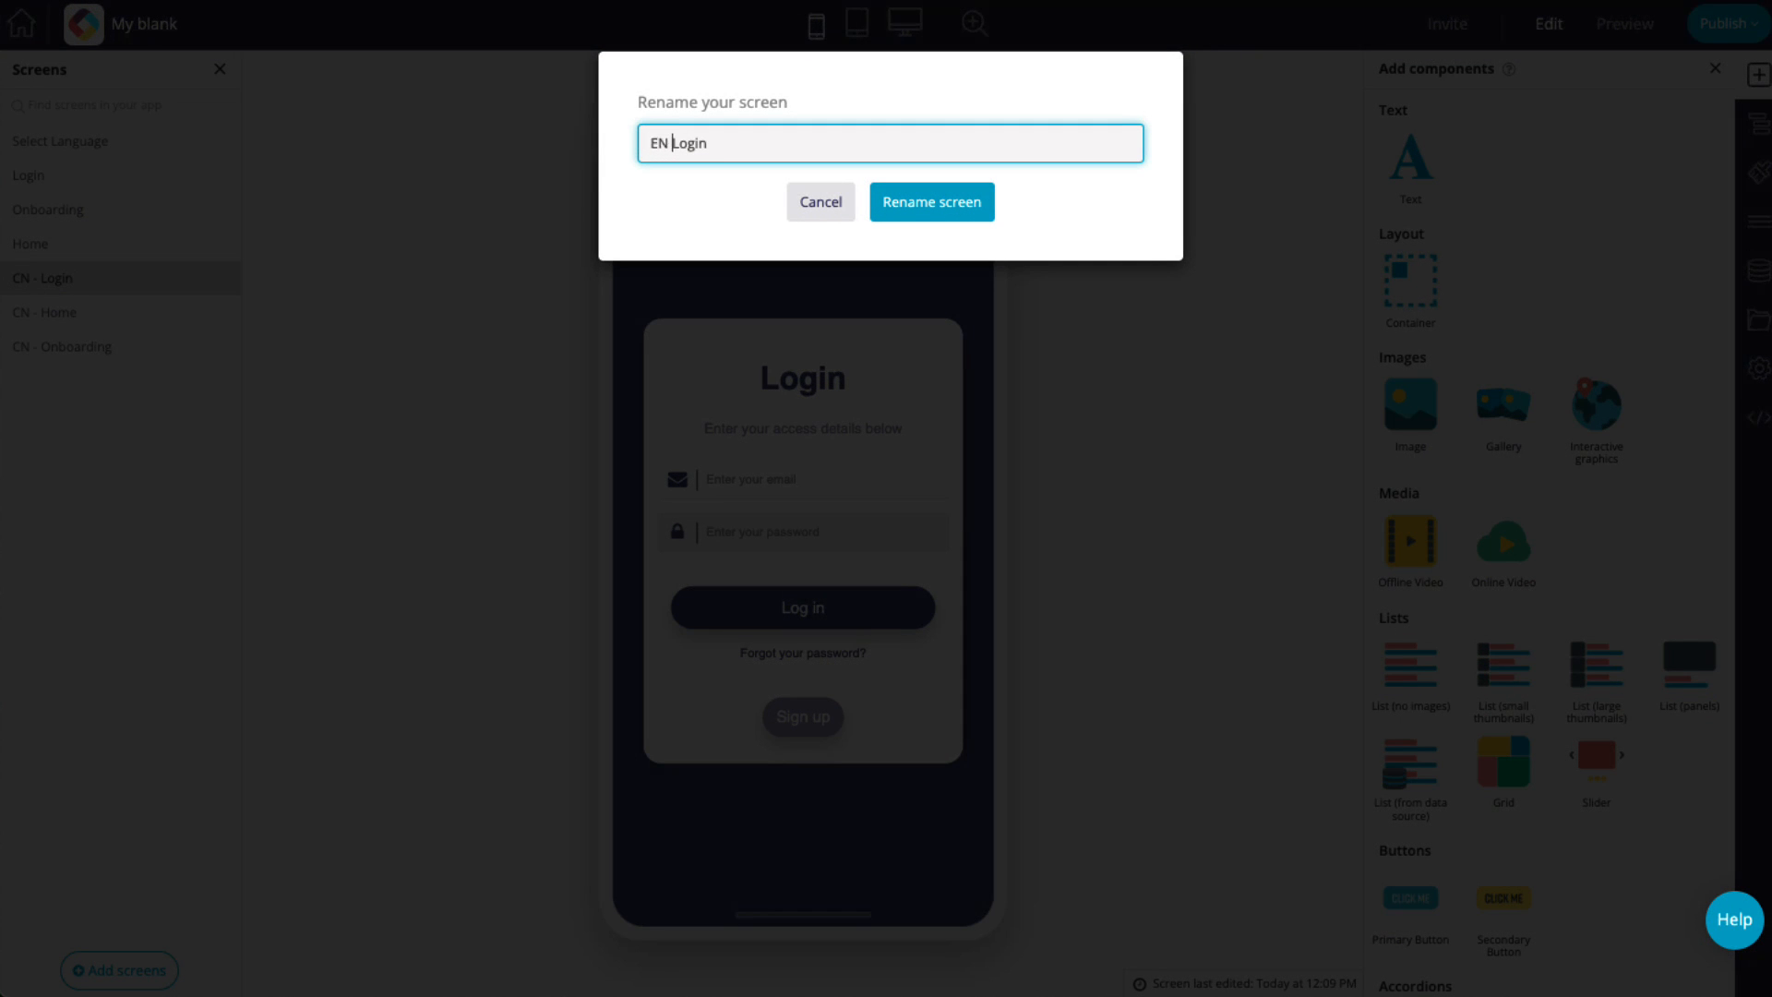
pyautogui.write('-')
pyautogui.click(969, 213)
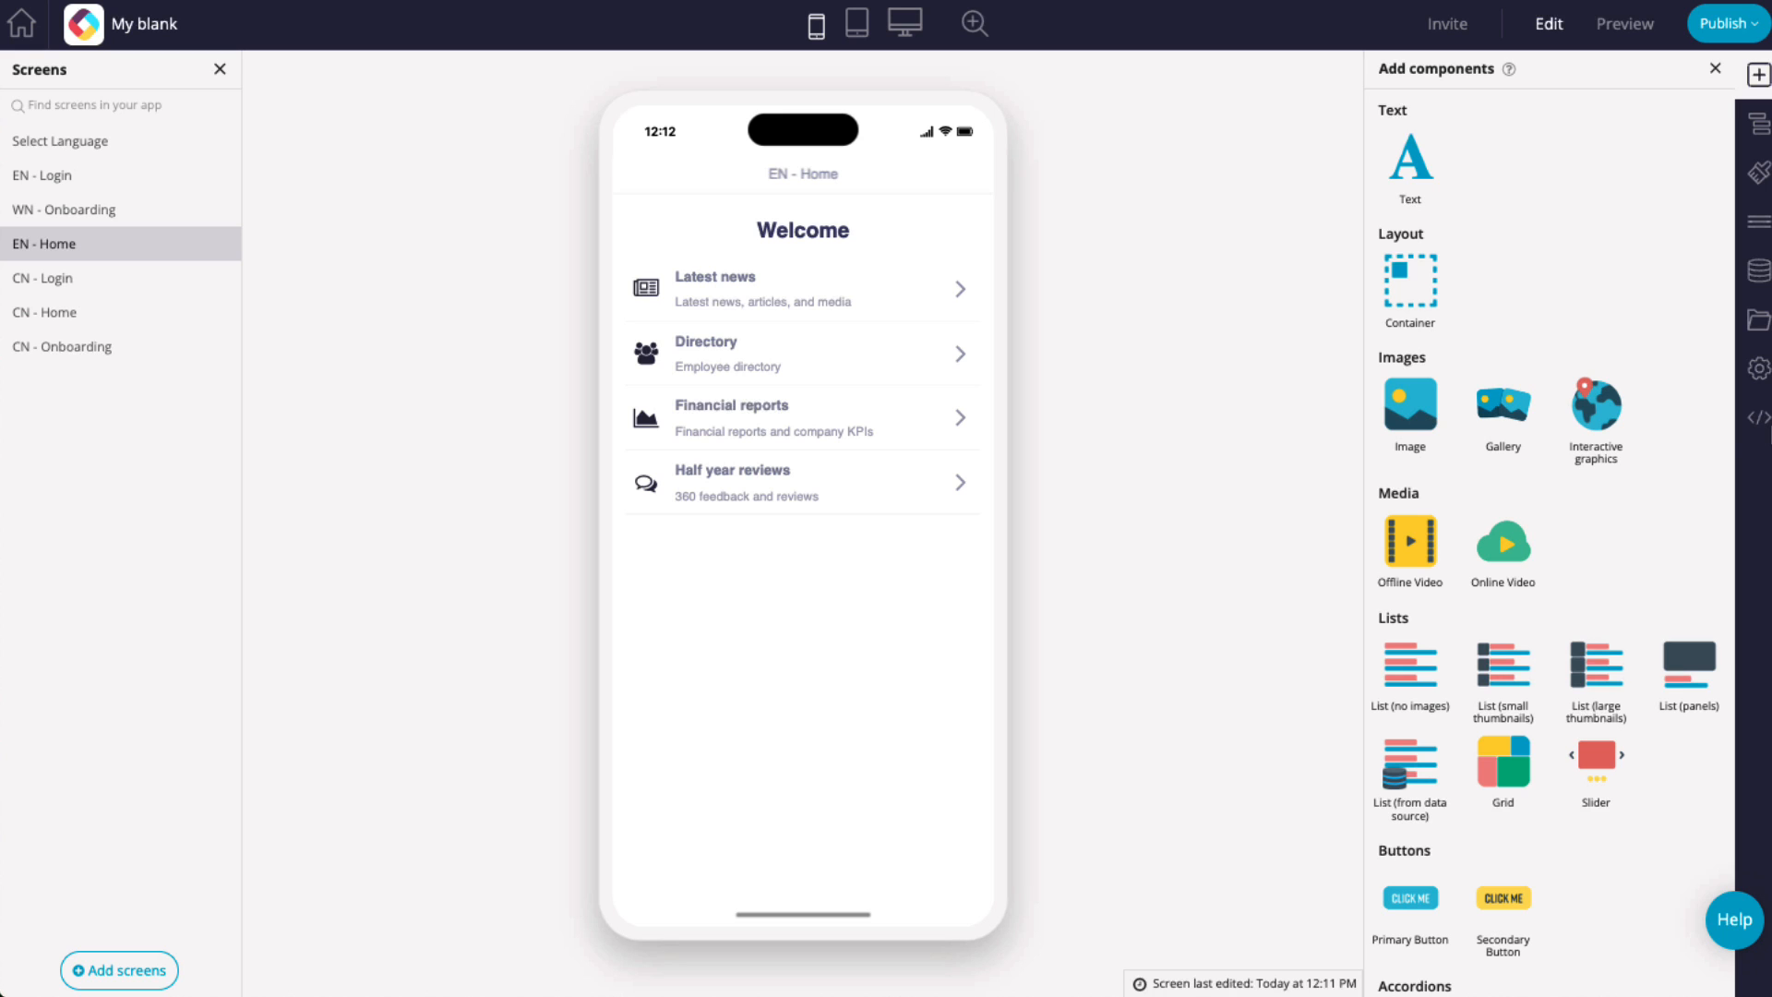
# Paste the script that filters menu links by the stored language into the app's global JavaScript, and save and run it.
pyautogui.click(1759, 420)
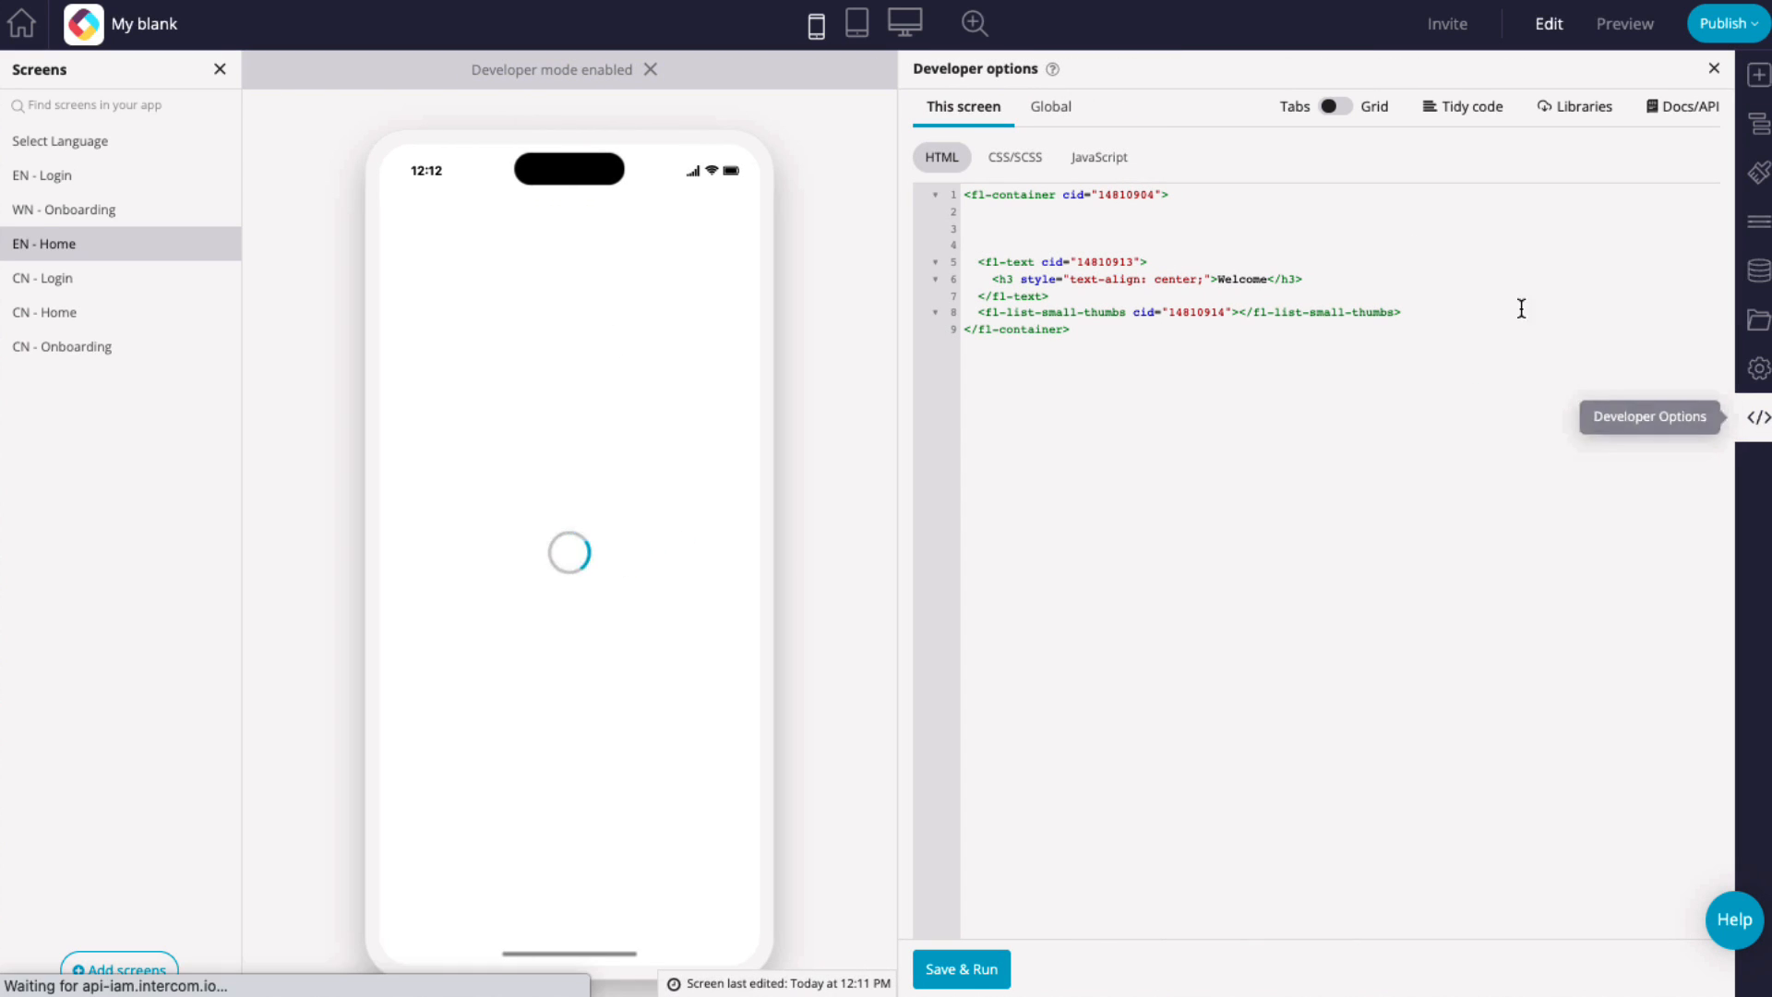
pyautogui.click(1069, 107)
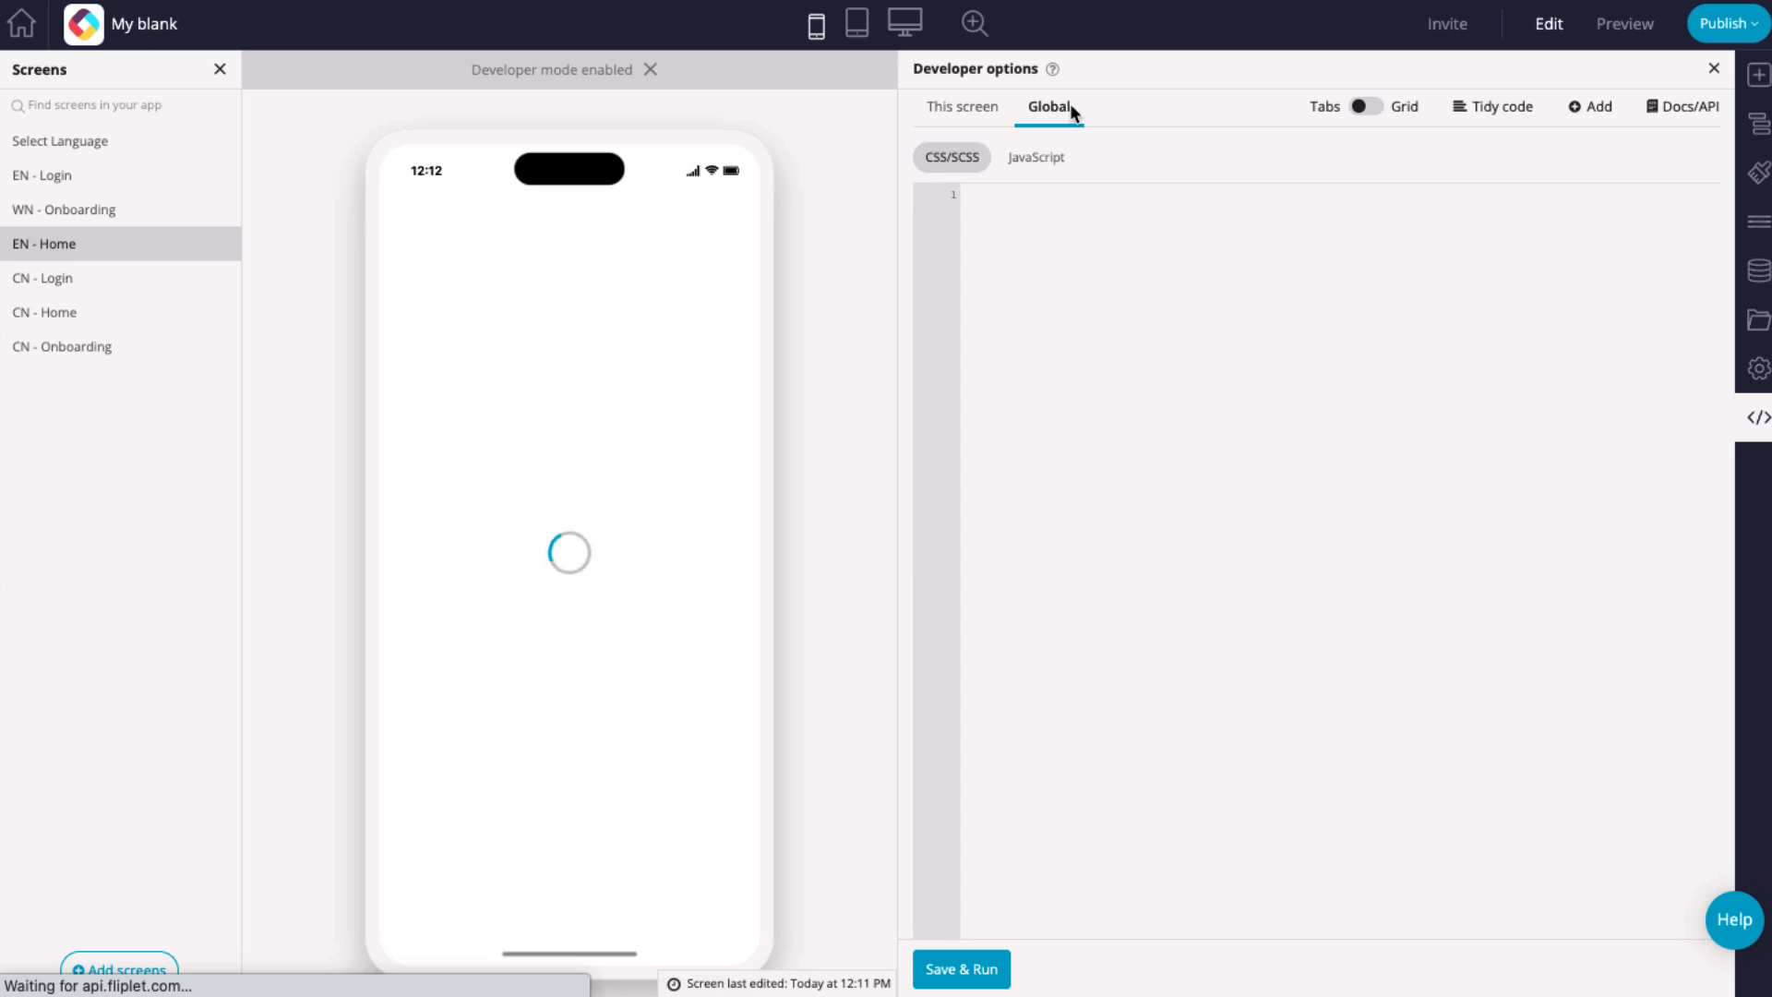
pyautogui.click(1052, 162)
pyautogui.click(1066, 277)
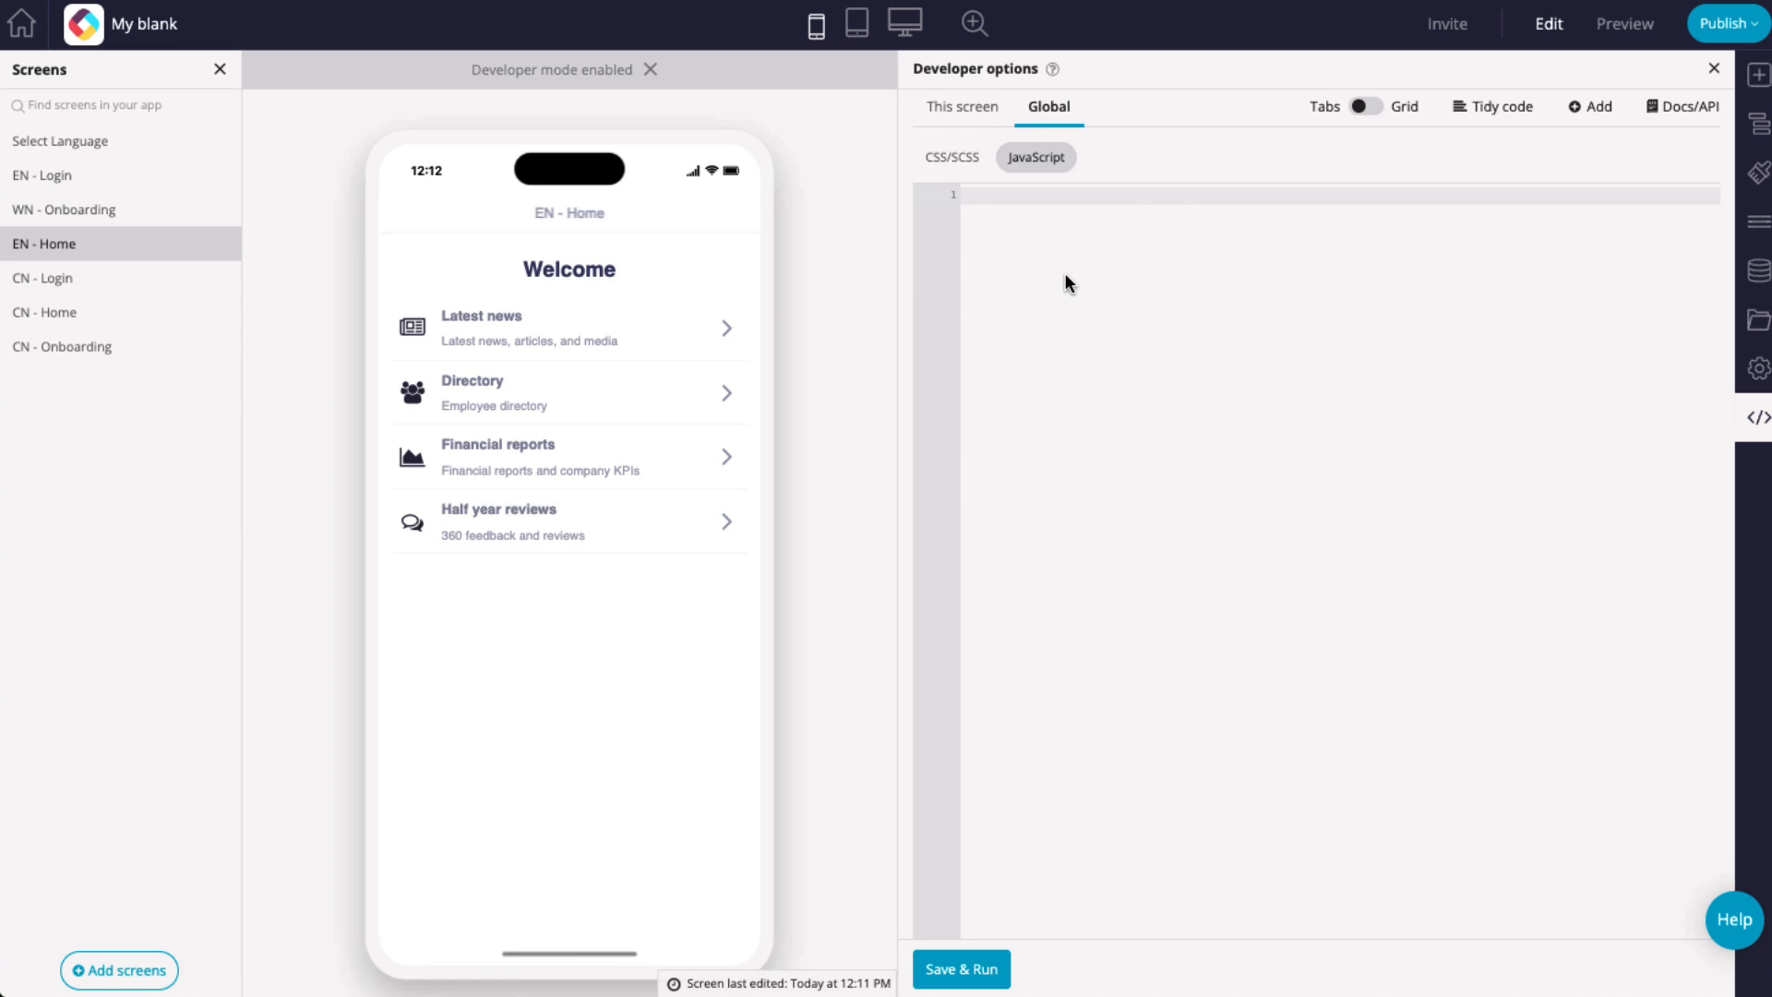
pyautogui.hotkey('ctrl', 'v')
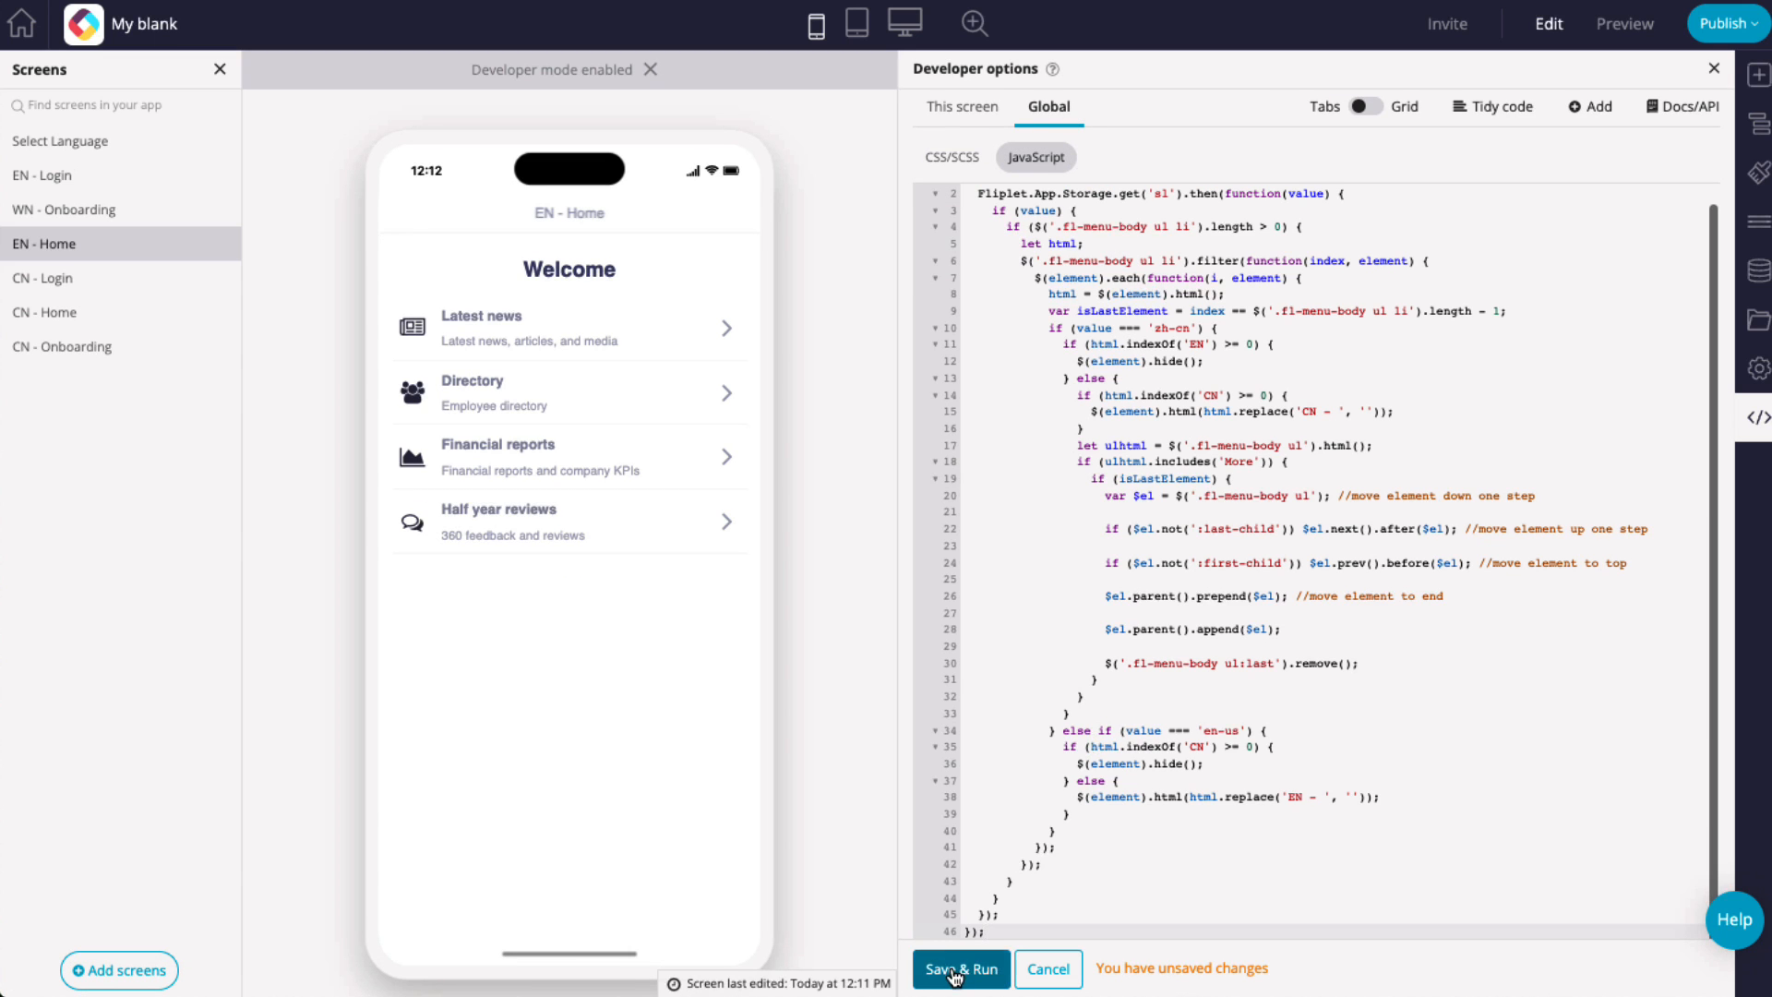
pyautogui.click(955, 972)
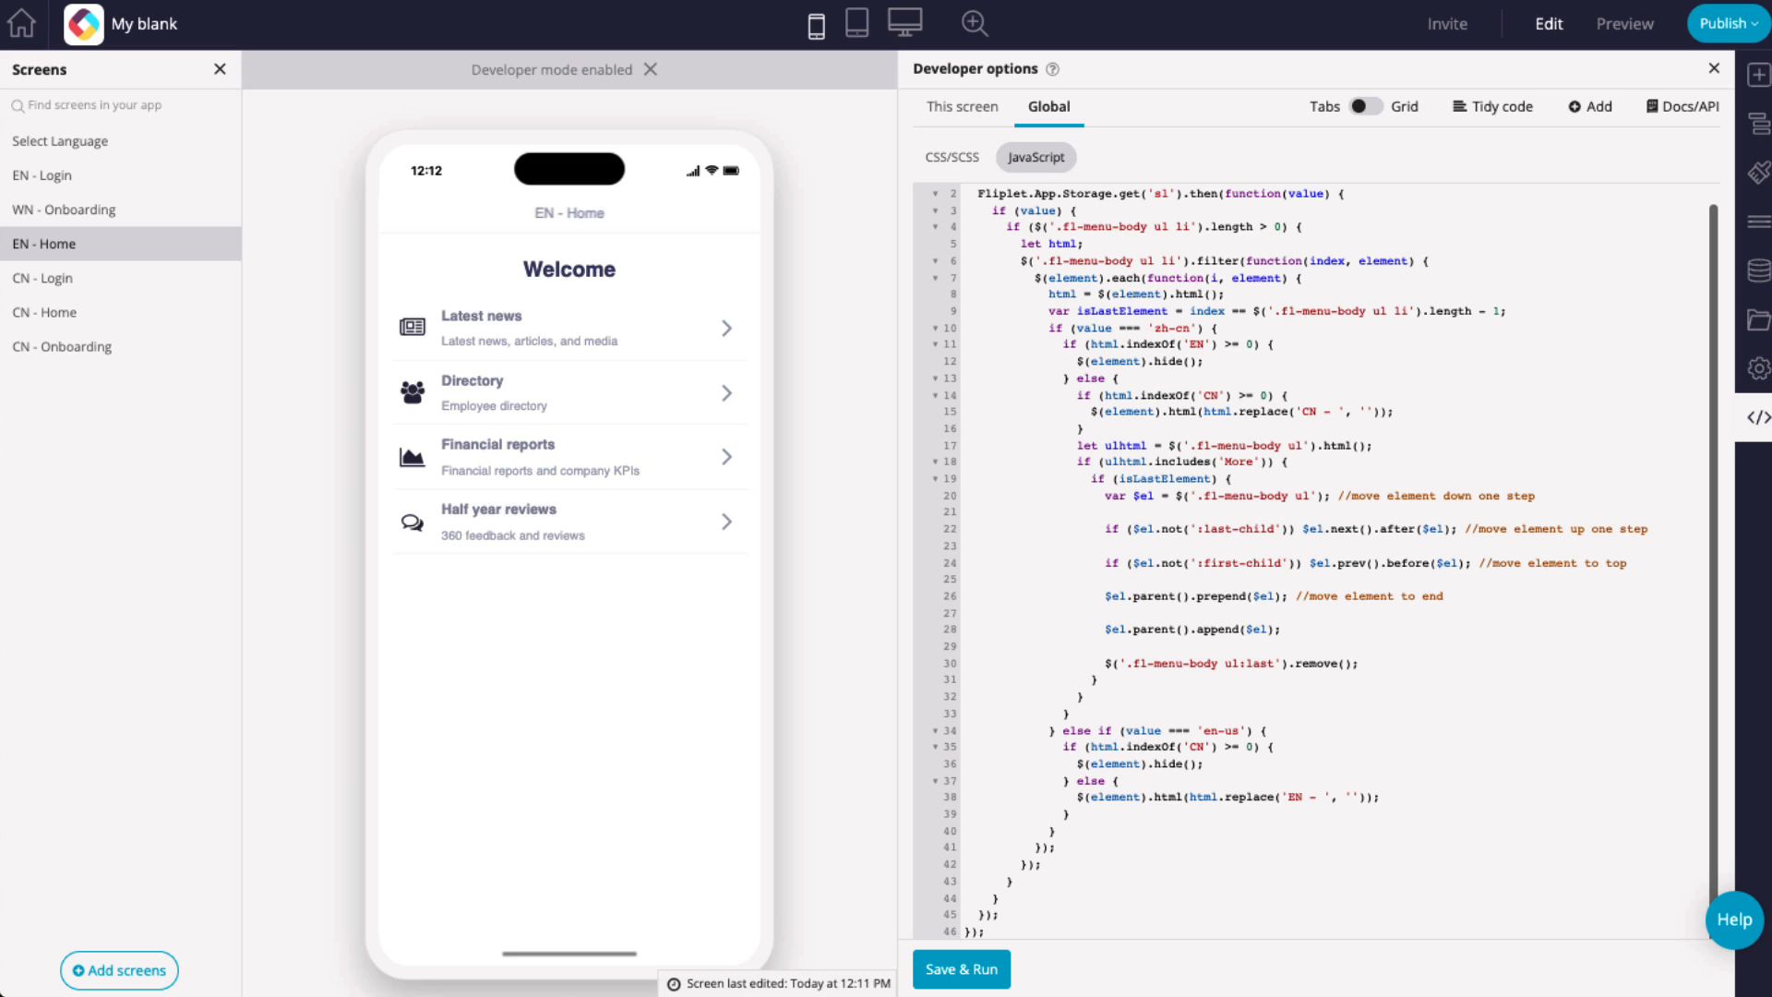
# Preview the Select Language screen, choose Chinese, and check the navigation menu on the CN - Home screen.
pyautogui.click(1625, 24)
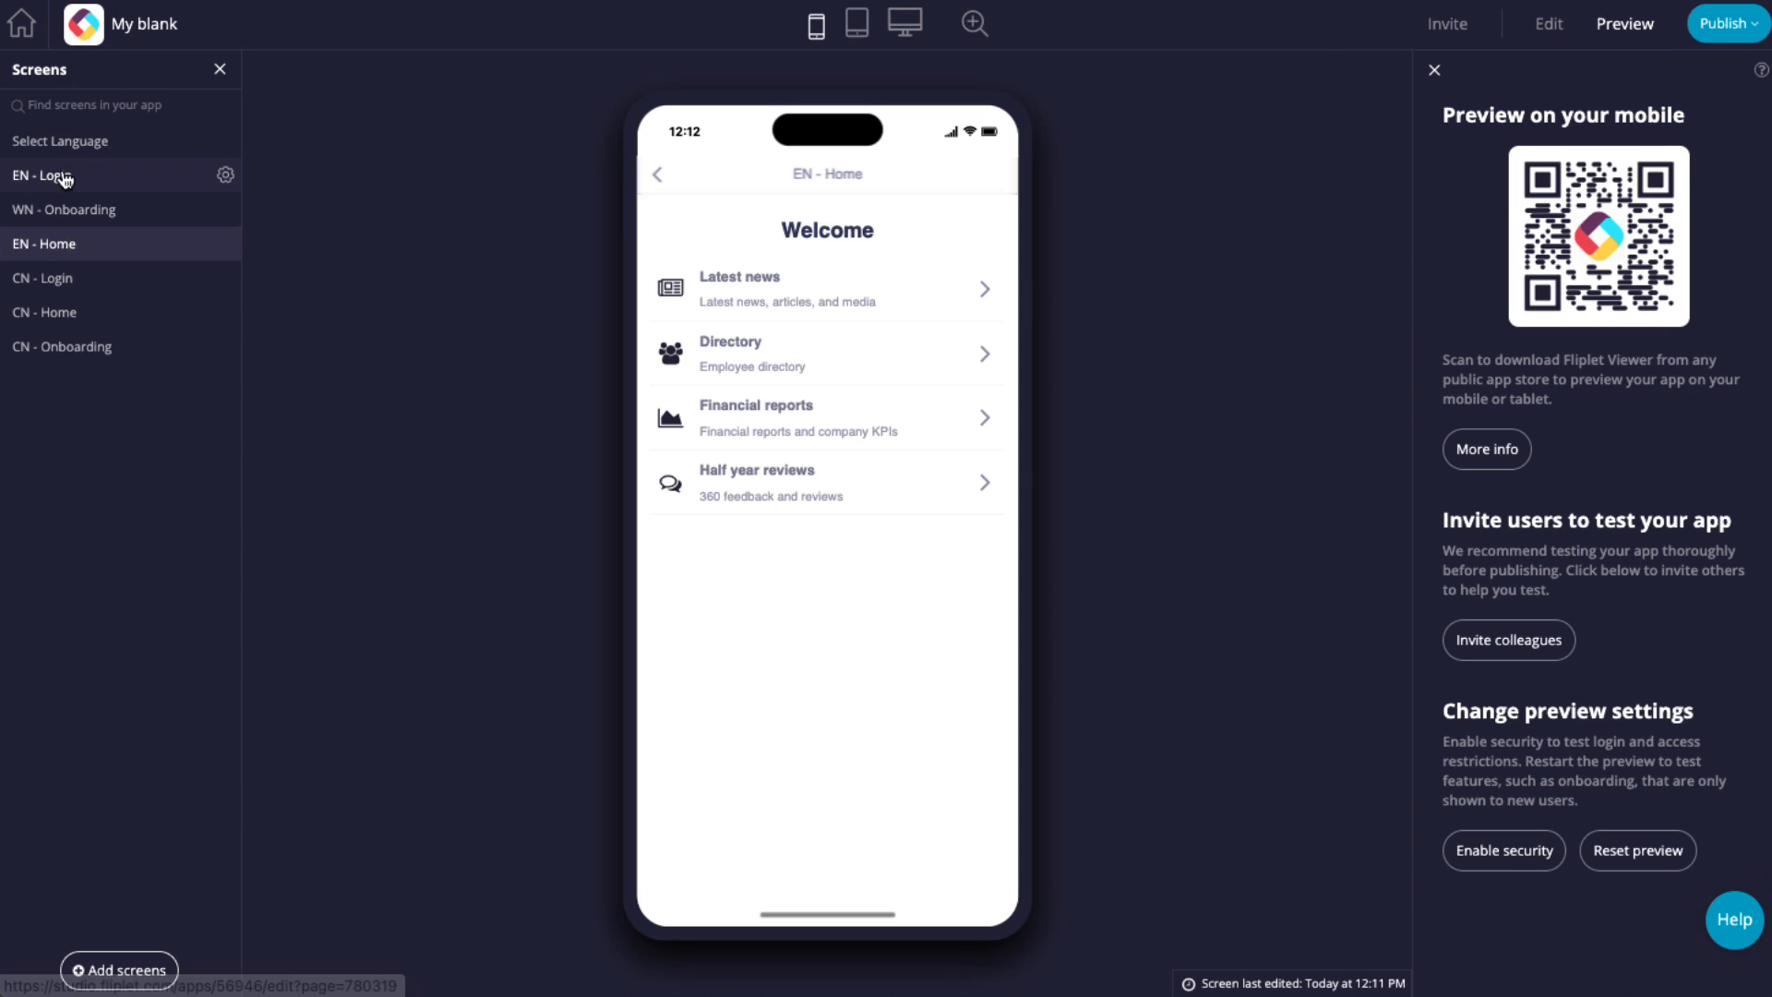
pyautogui.click(87, 146)
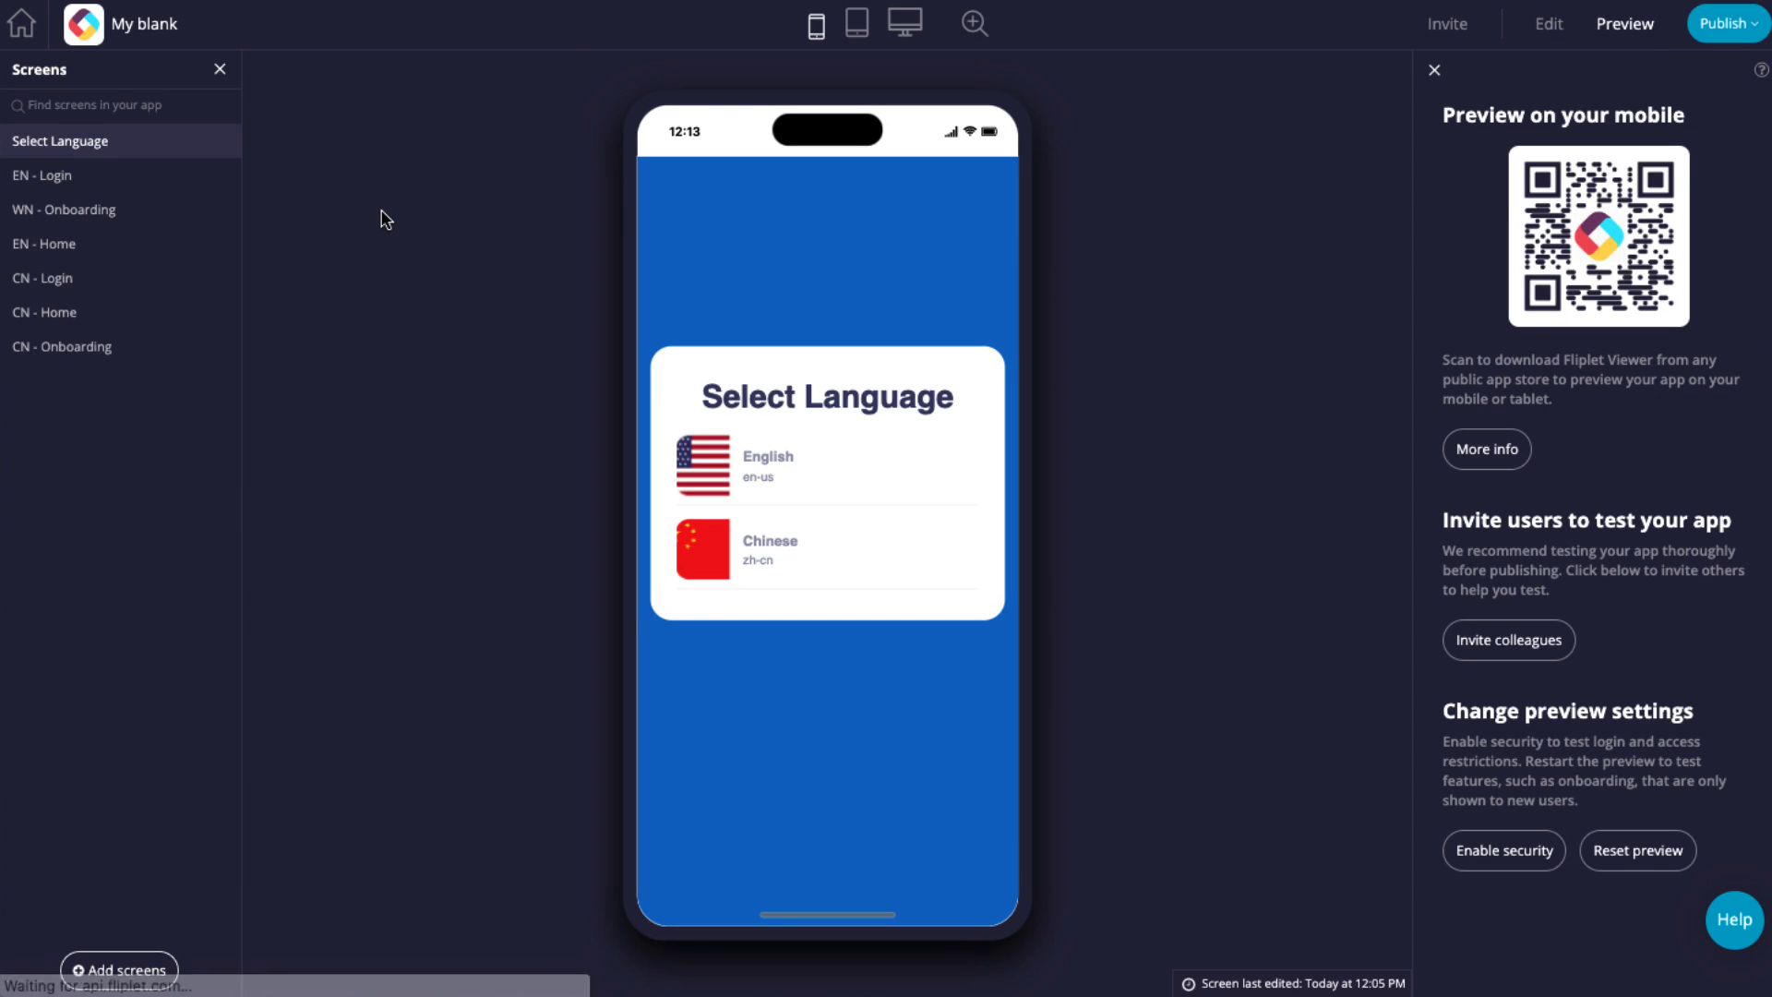
pyautogui.click(813, 553)
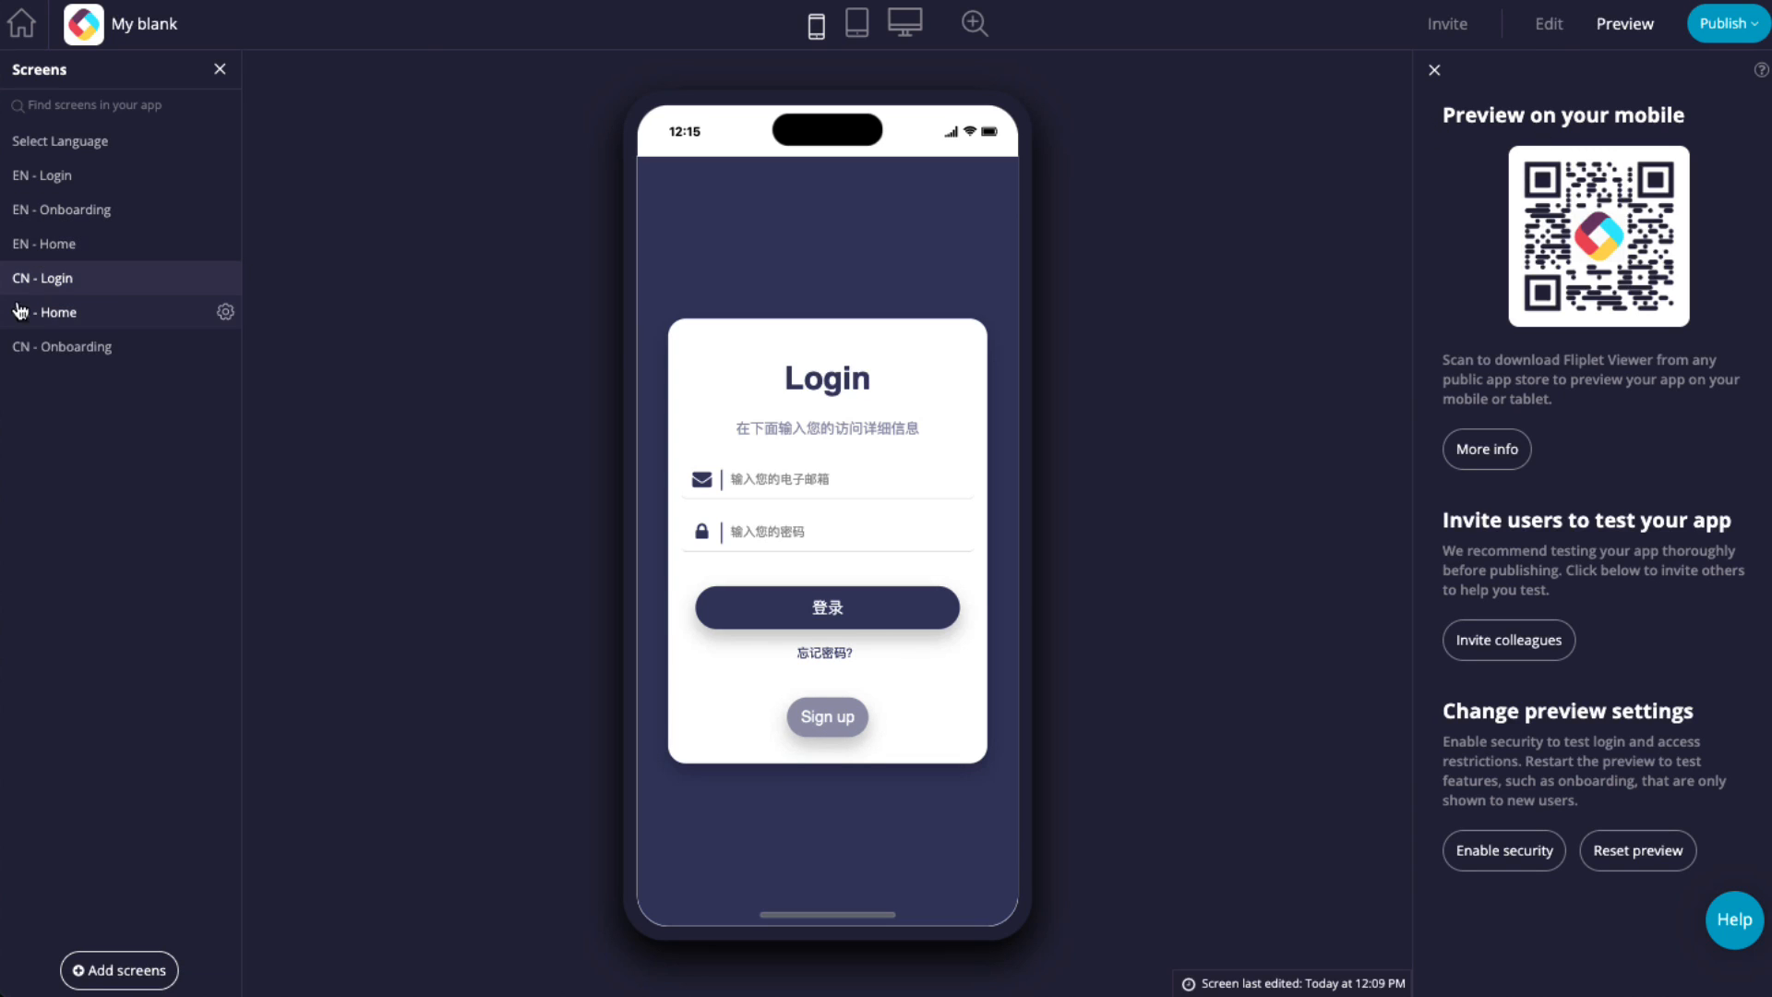
pyautogui.click(107, 325)
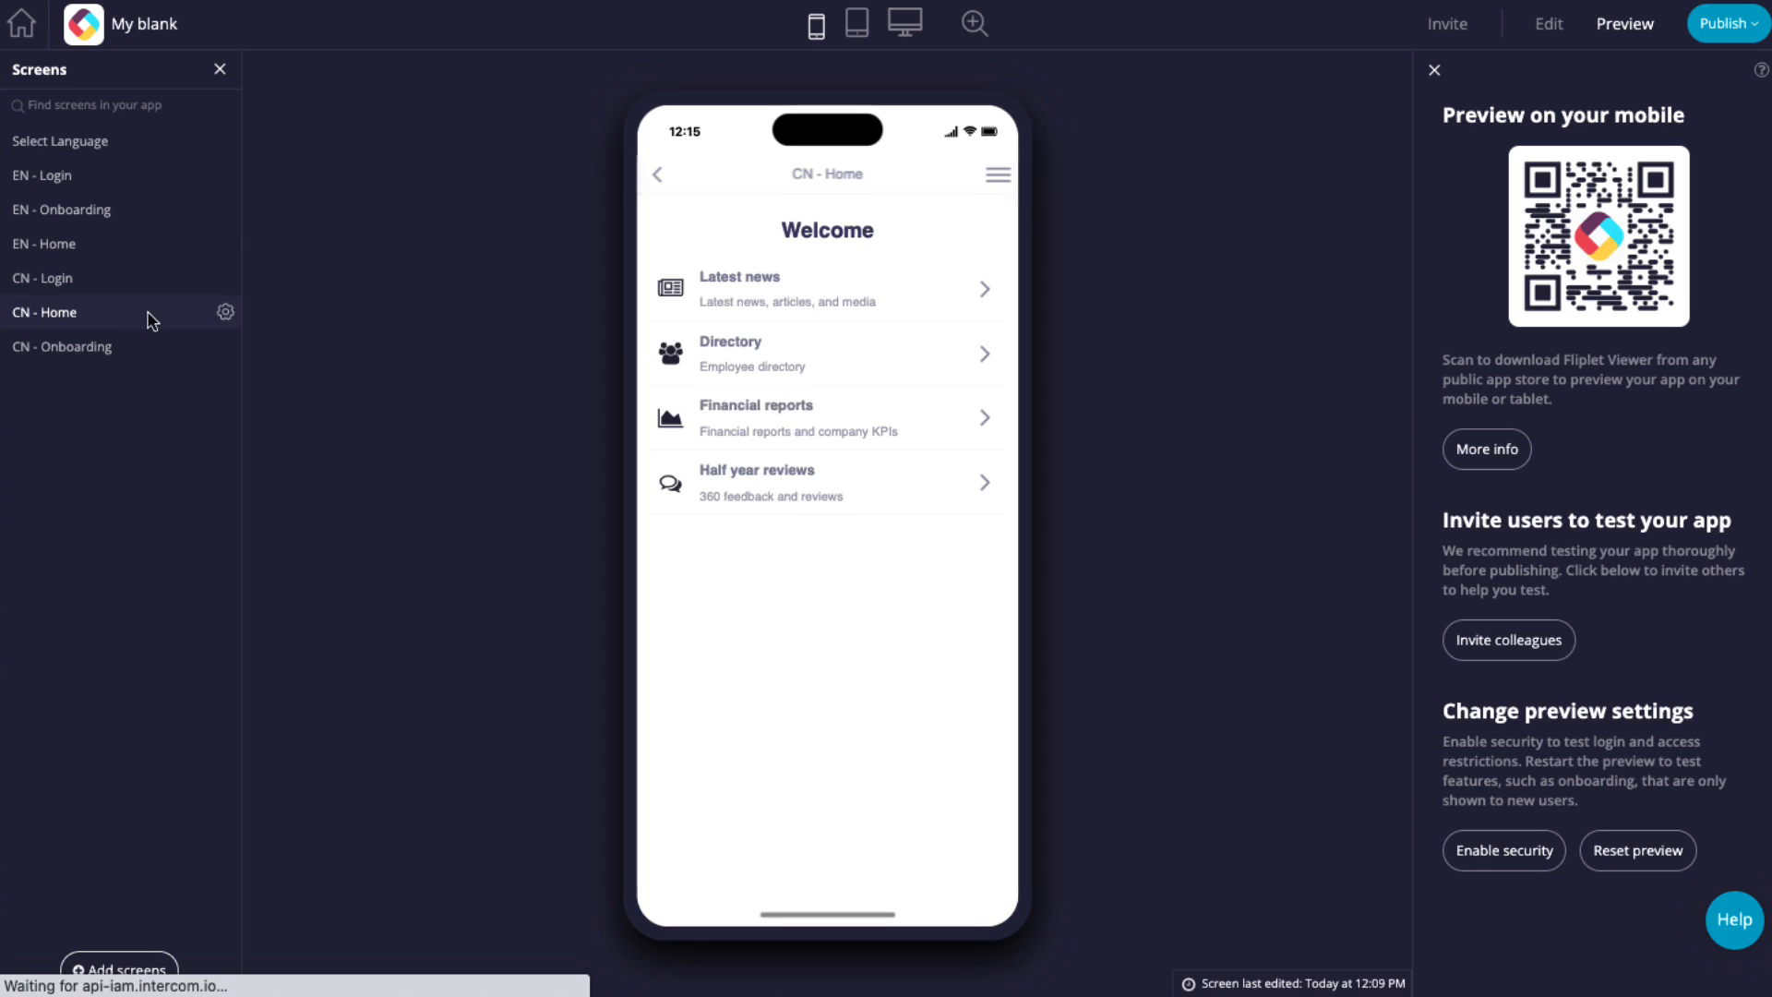
pyautogui.click(1001, 175)
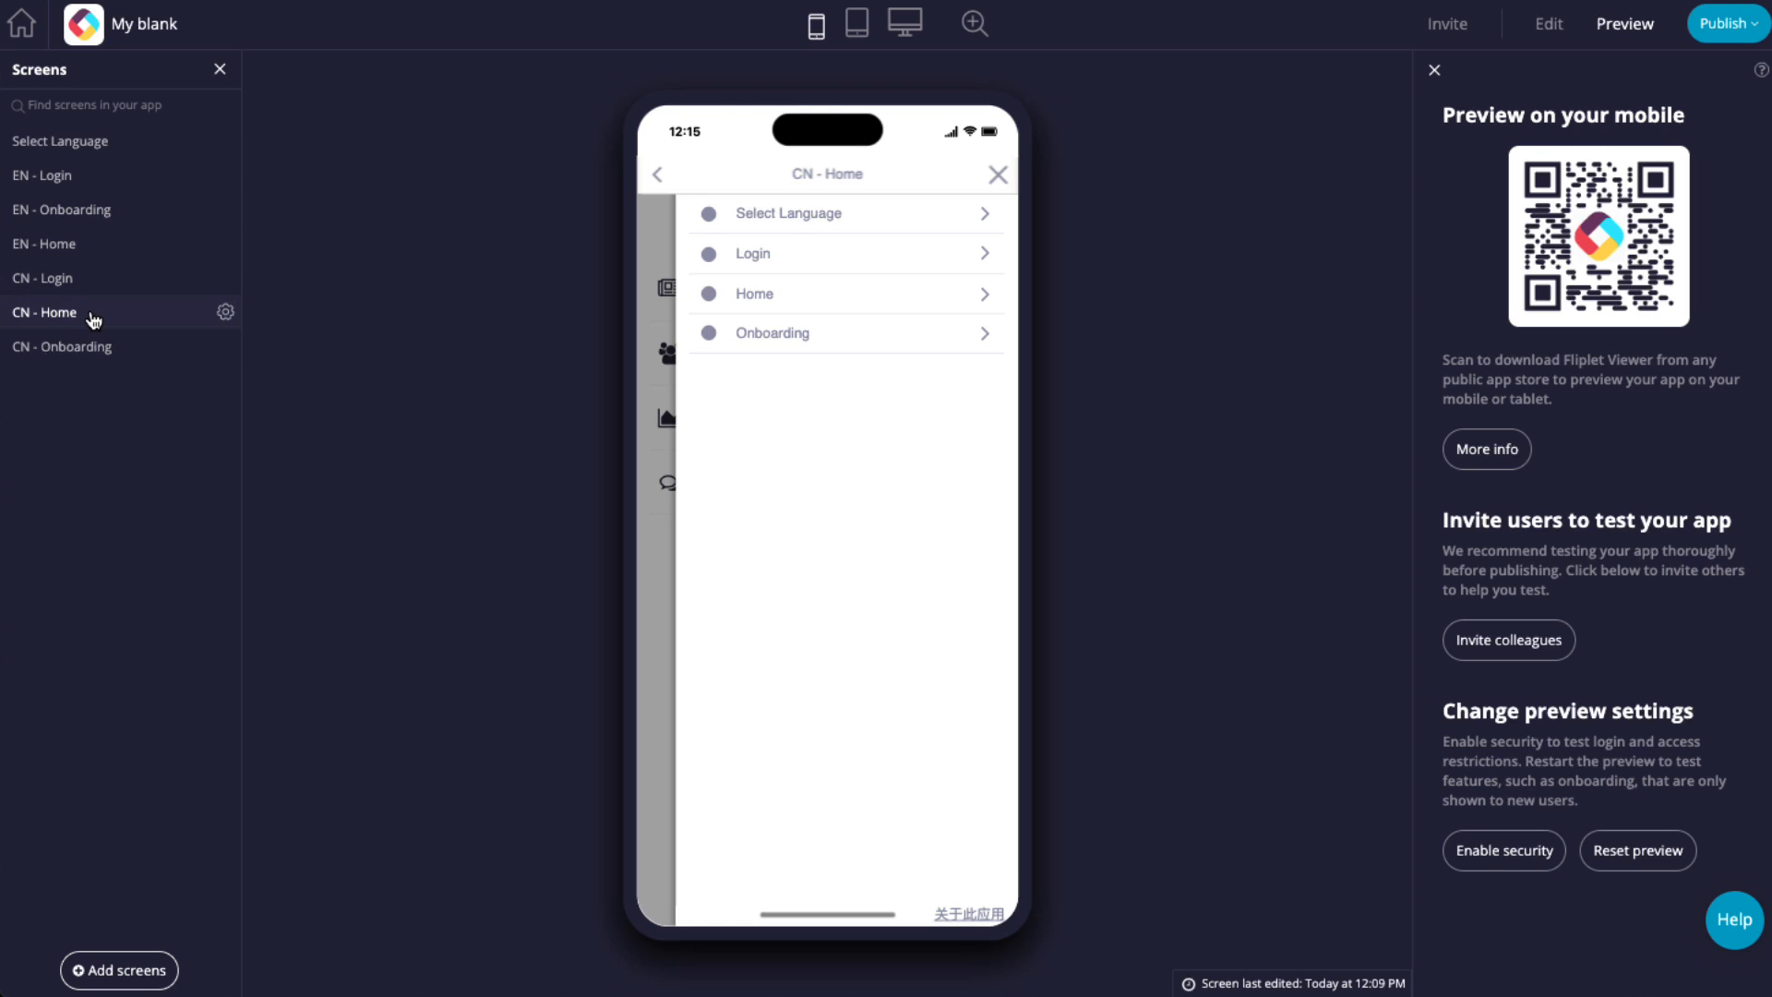
# Rename the CN - Home screen as CN - 引导页.
pyautogui.click(226, 313)
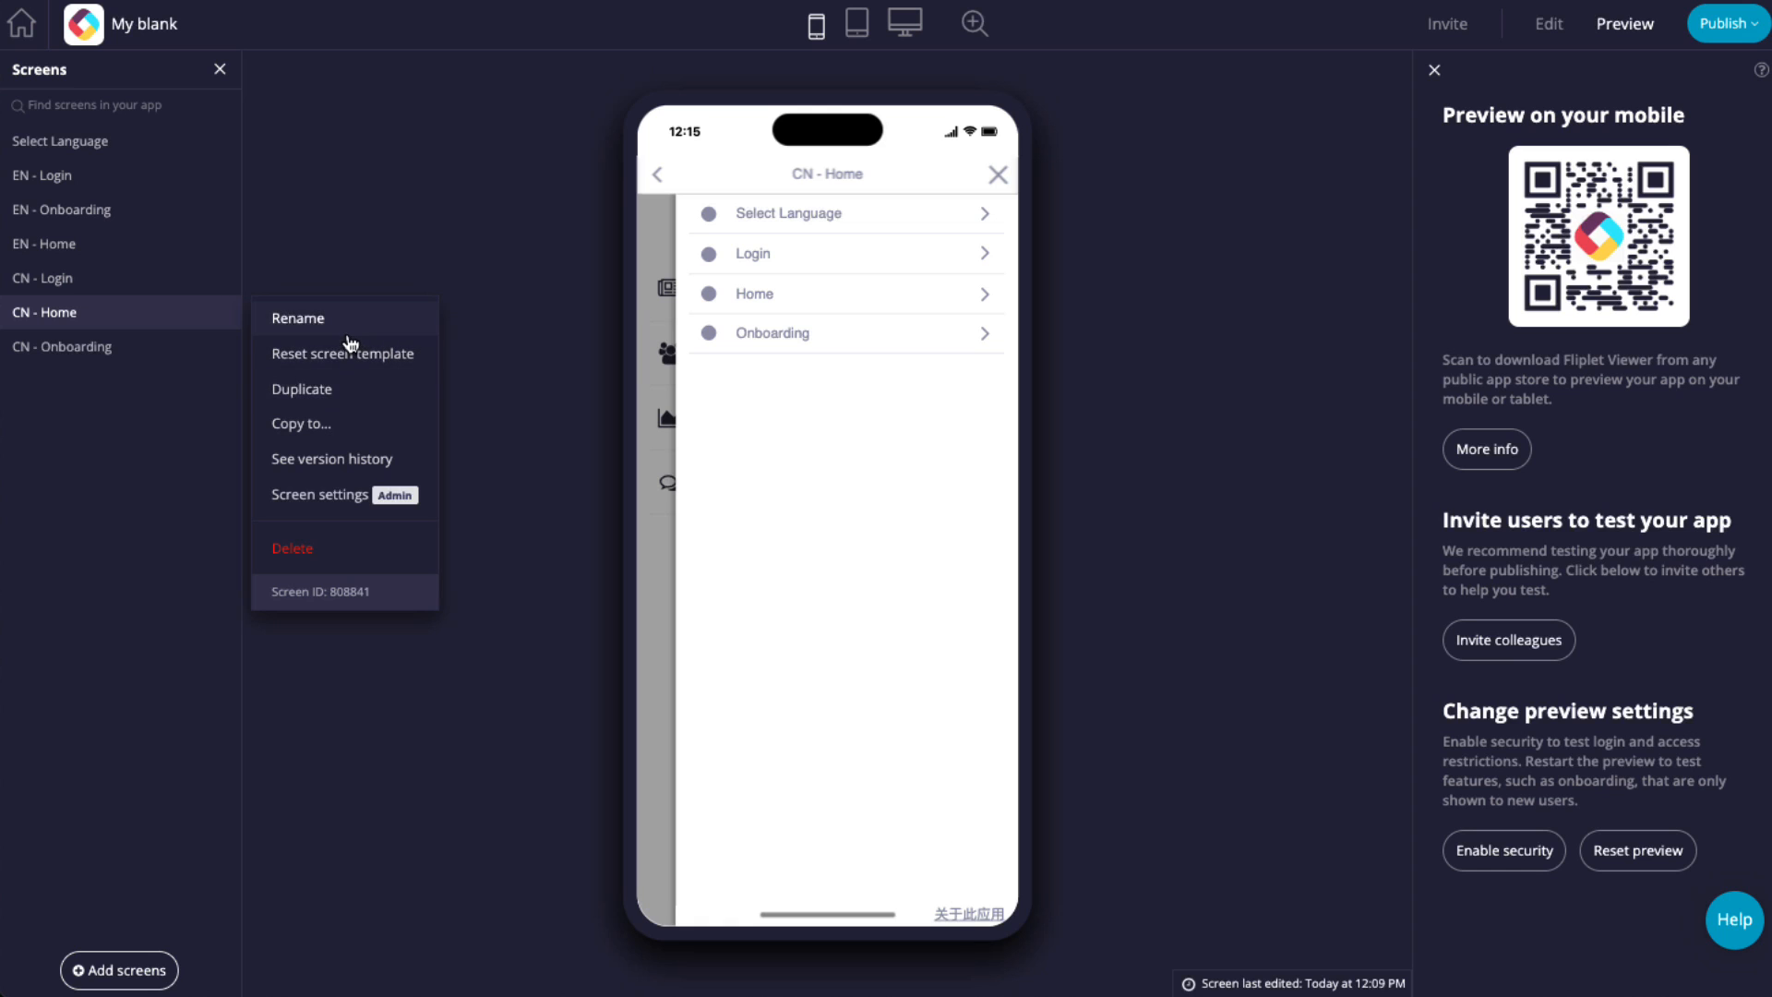
pyautogui.click(342, 321)
pyautogui.moveTo(681, 148); pyautogui.dragTo(842, 150)
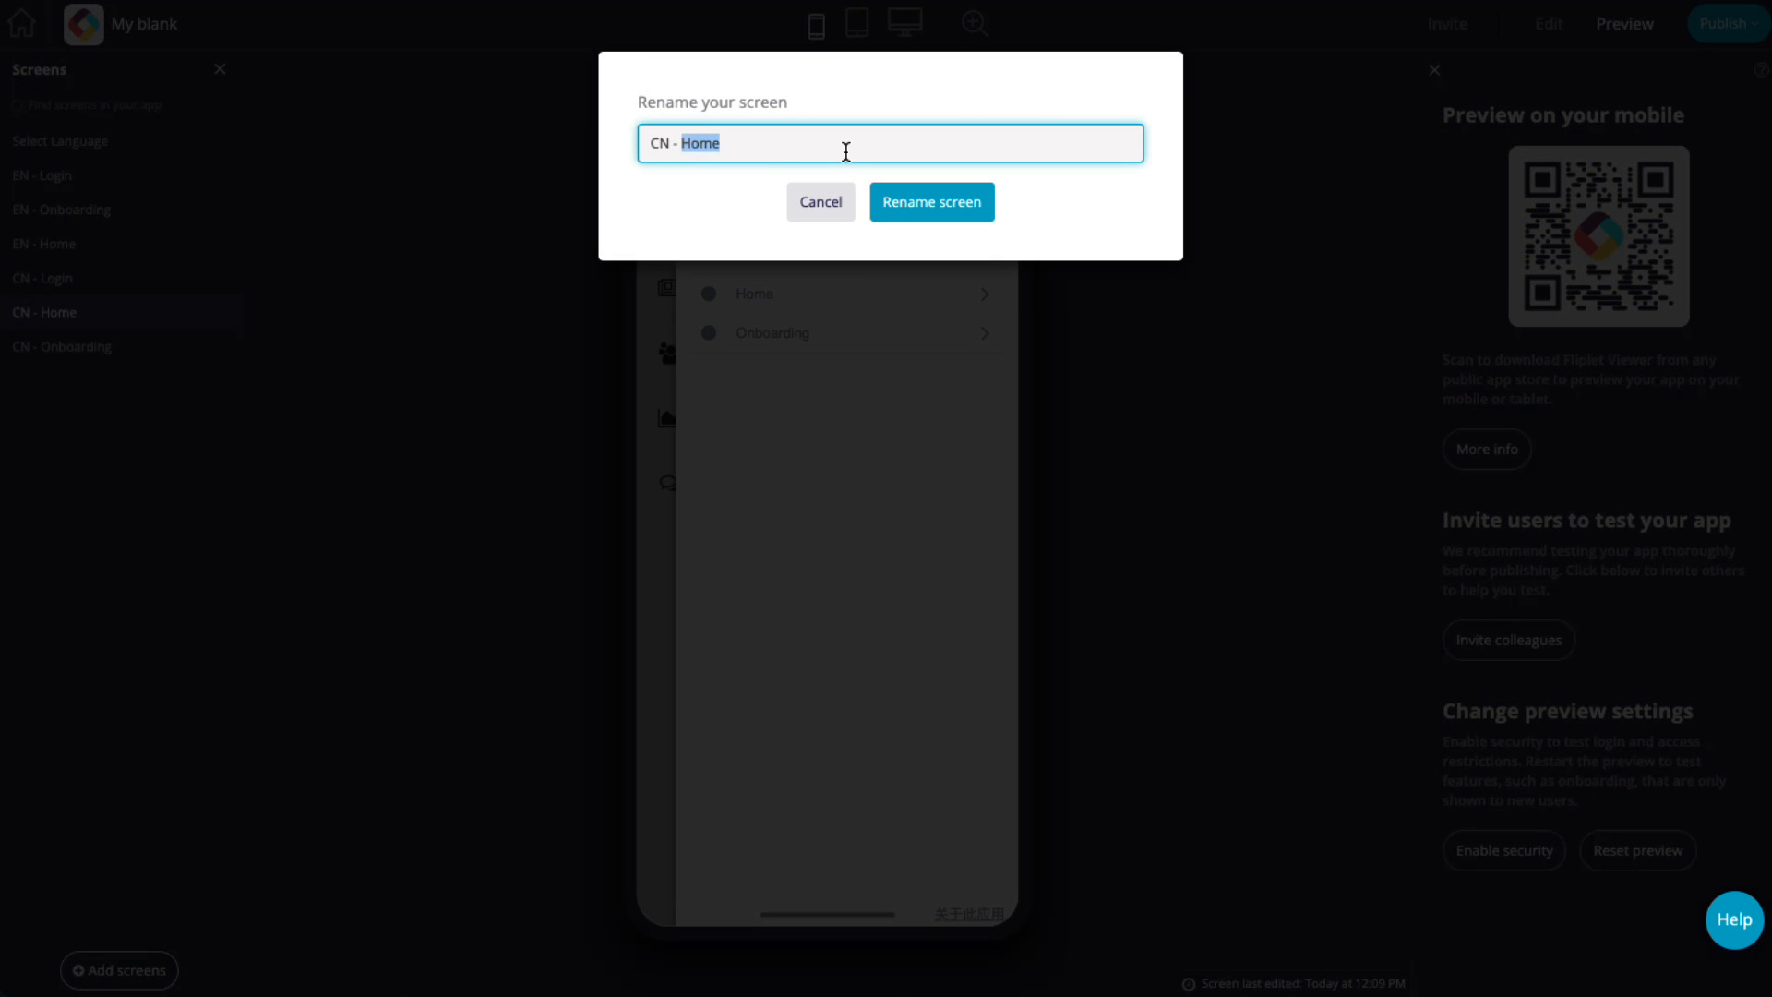
pyautogui.write('引导页')
pyautogui.click(909, 212)
# Change the label of the custom menu's CN - Home link to CN - 引导页 and save the menu.
pyautogui.click(1758, 221)
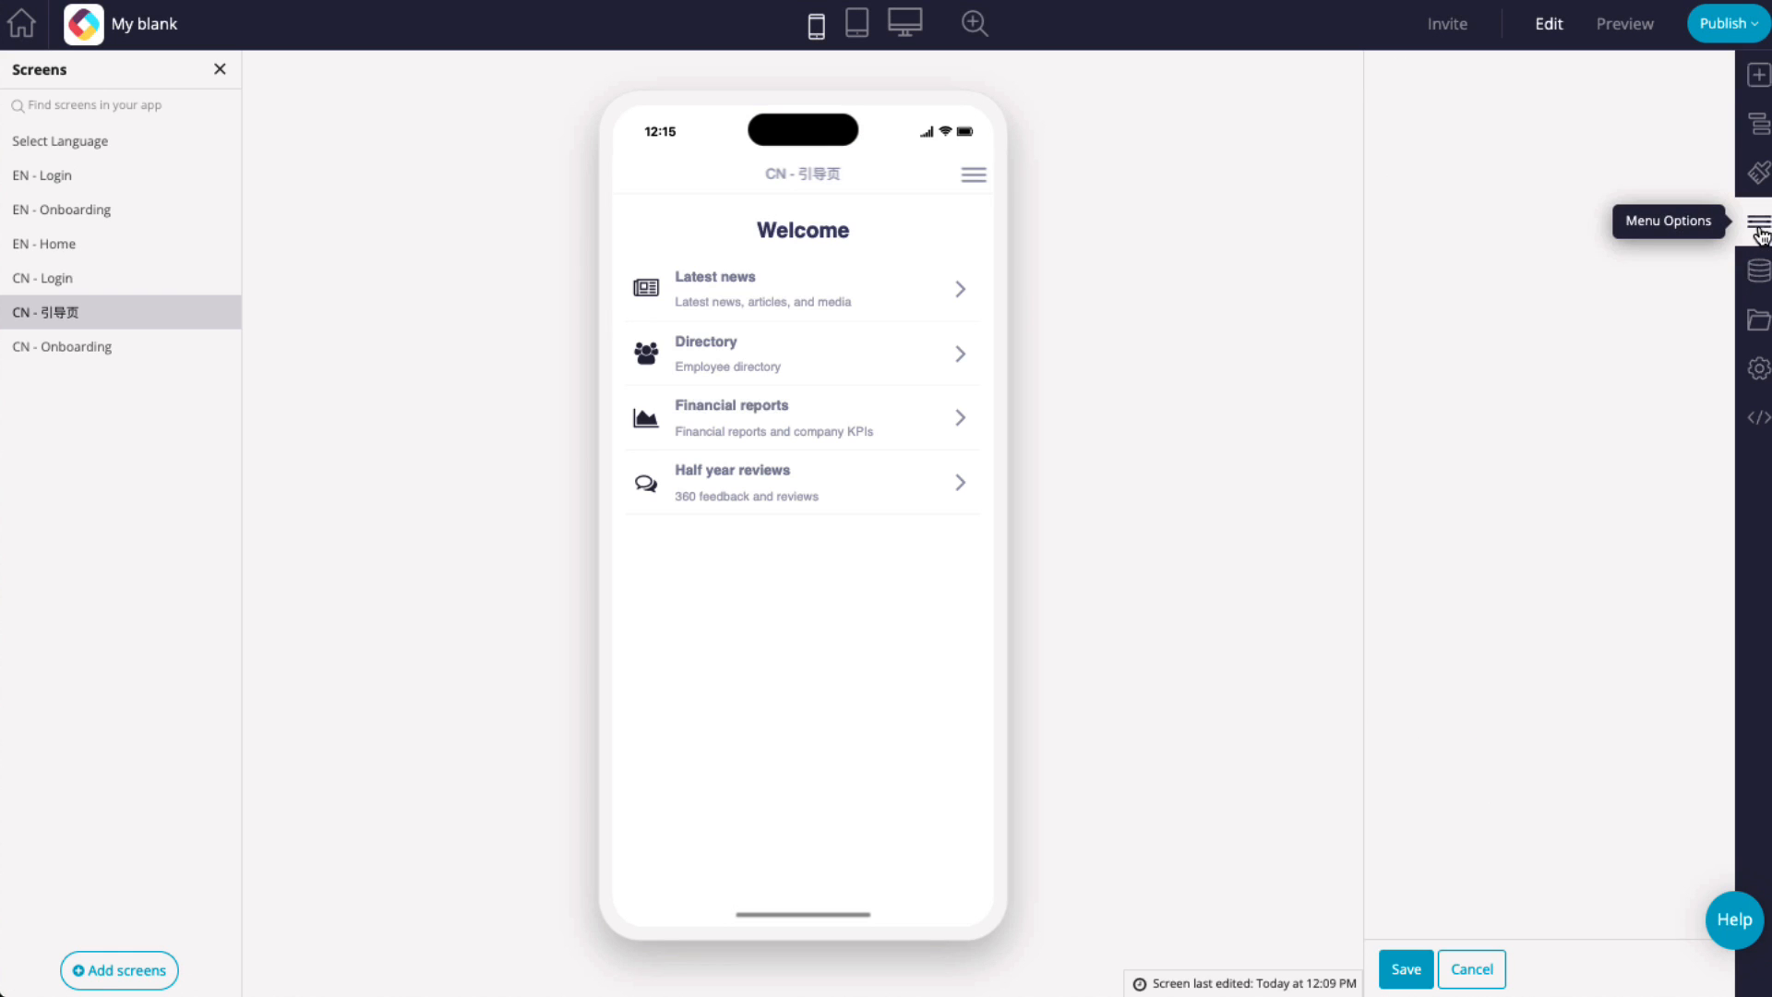
pyautogui.click(1561, 124)
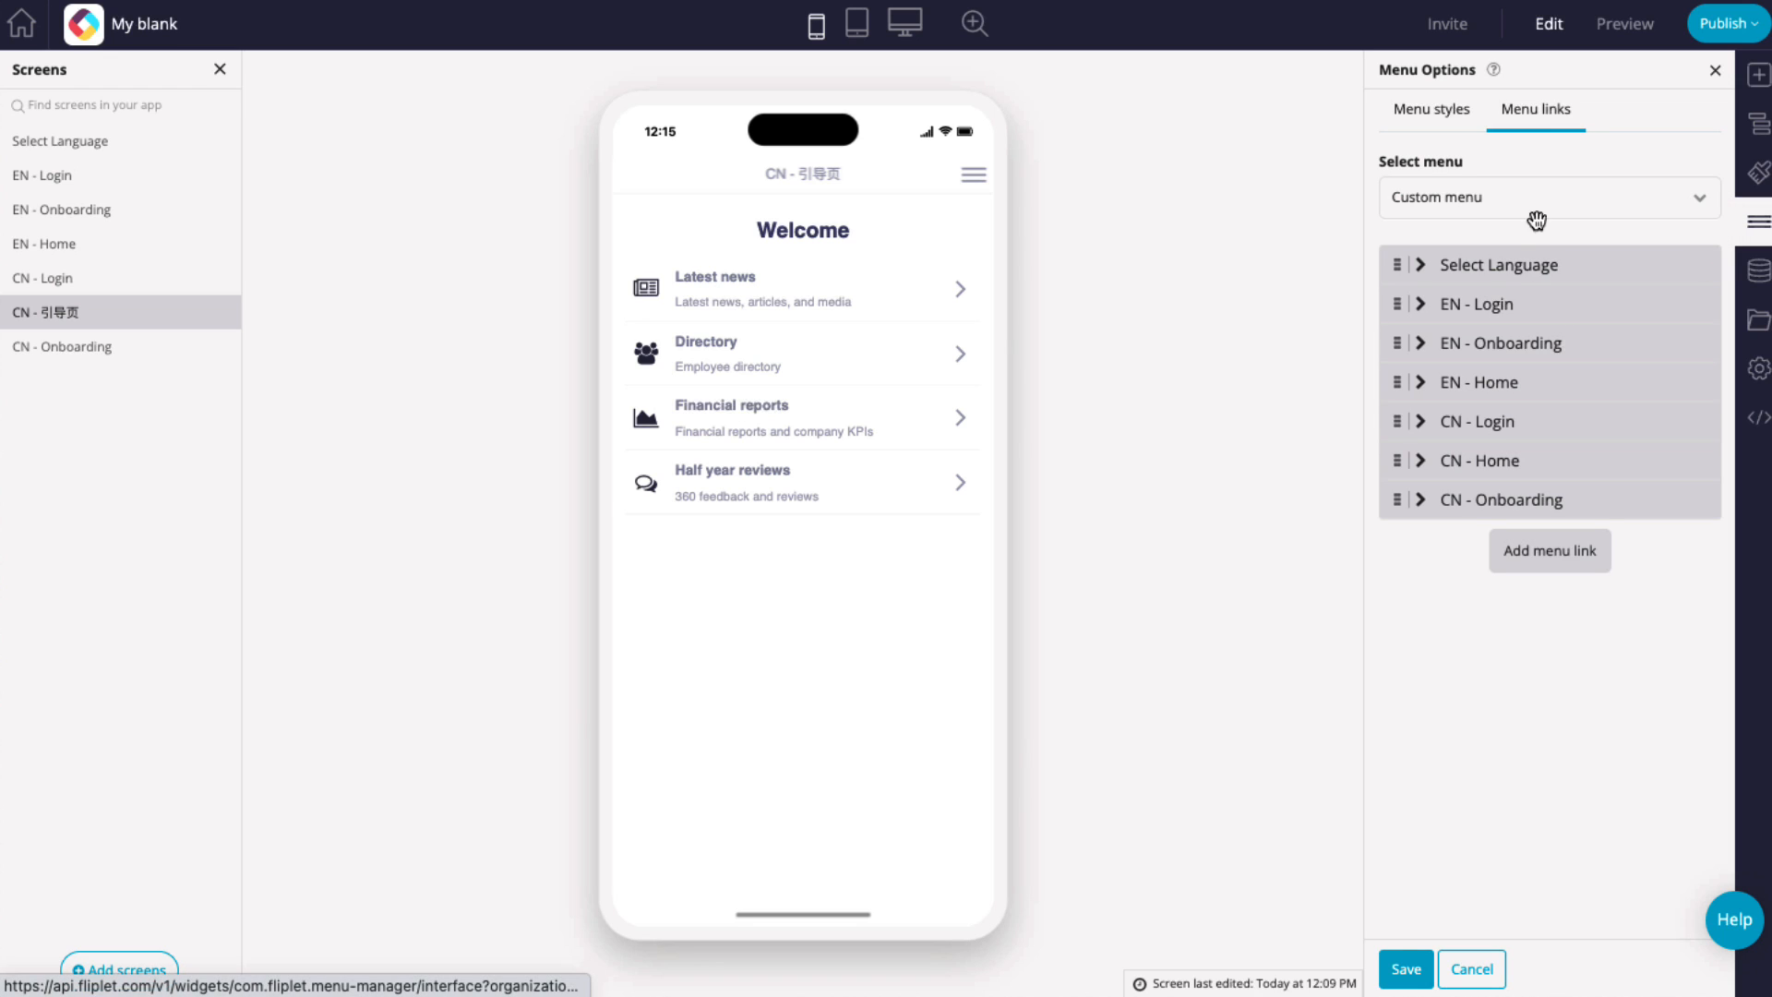
pyautogui.click(1513, 462)
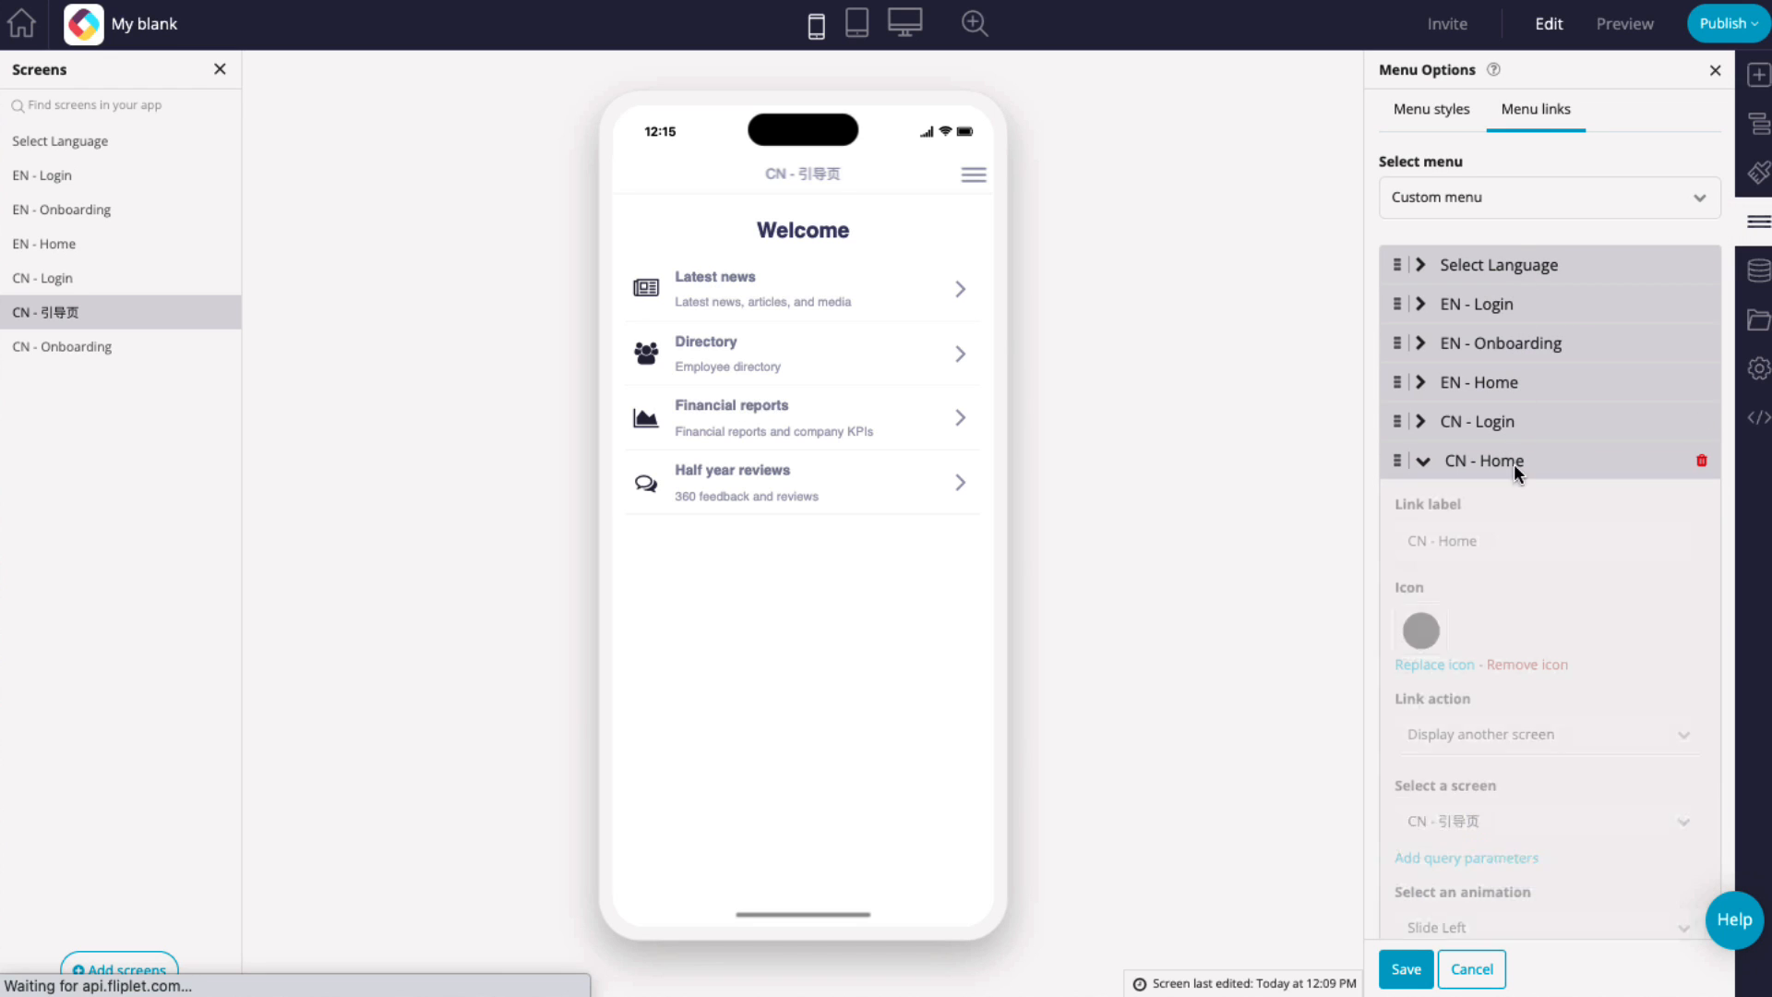
pyautogui.moveTo(1448, 540); pyautogui.dragTo(1606, 554)
pyautogui.press('BackSpace')
pyautogui.press('BackSpace')
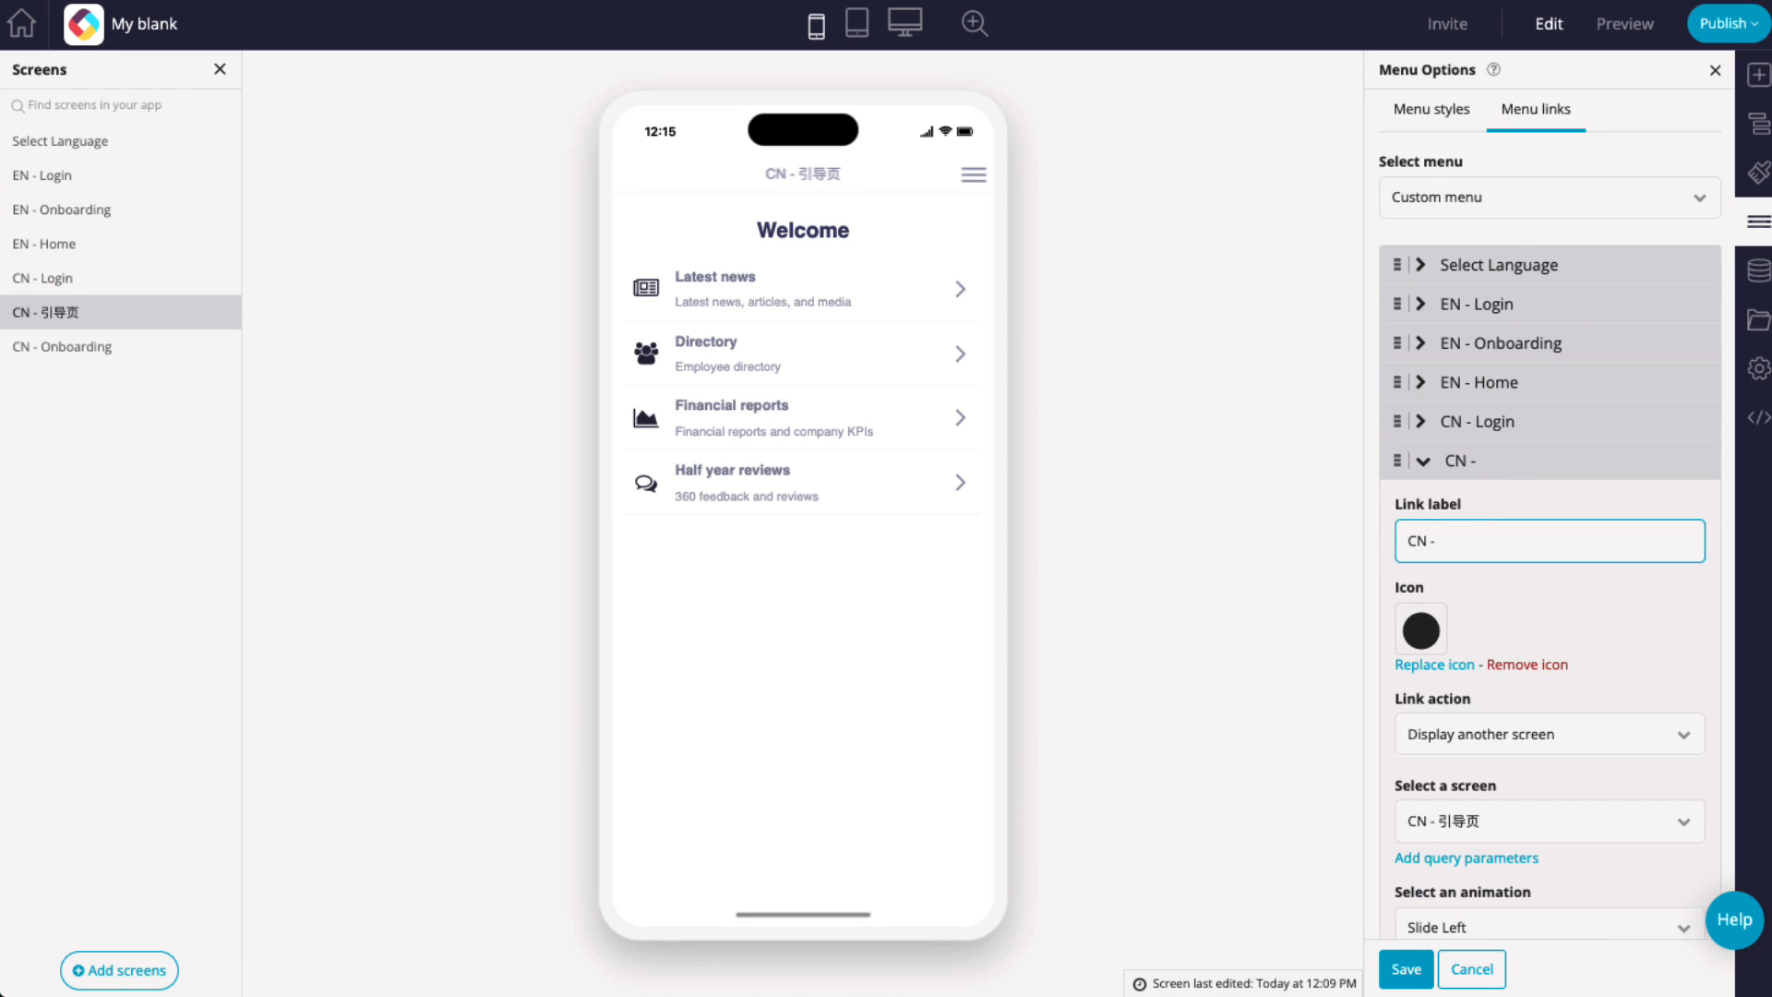
pyautogui.write('引导页')
pyautogui.click(1421, 969)
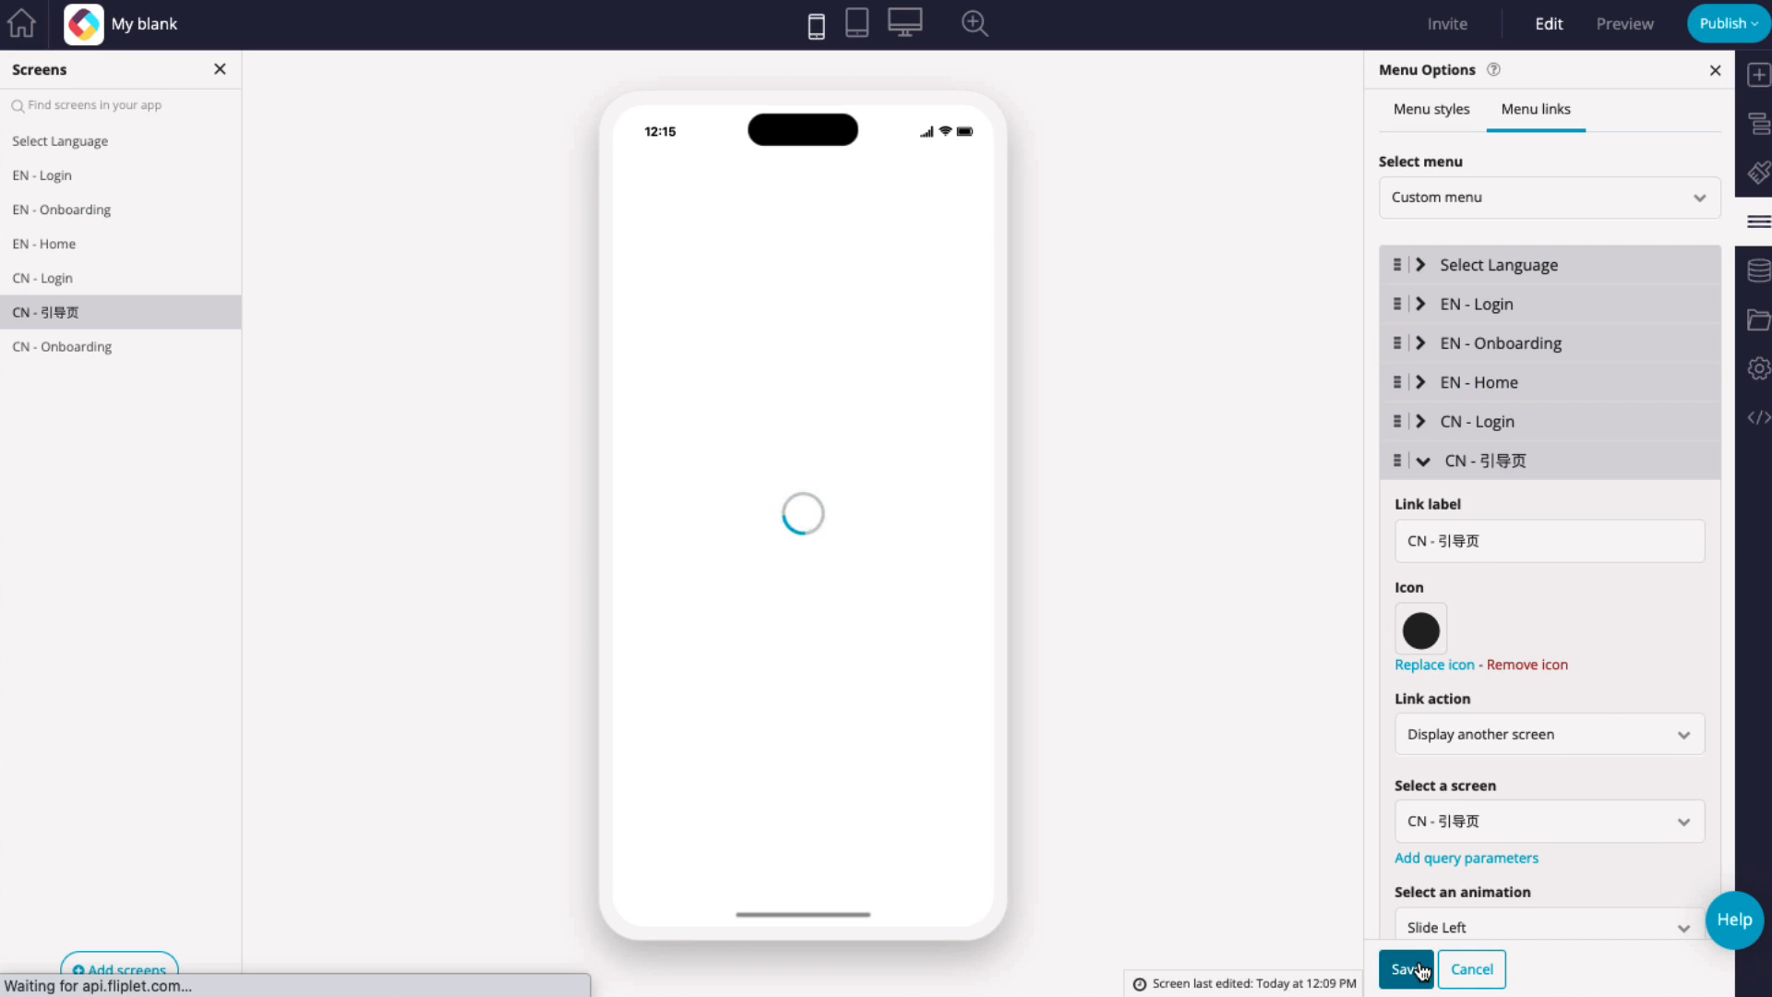
# Preview the CN - 引导页 screen and check the relabelled link in its navigation menu.
pyautogui.click(1642, 33)
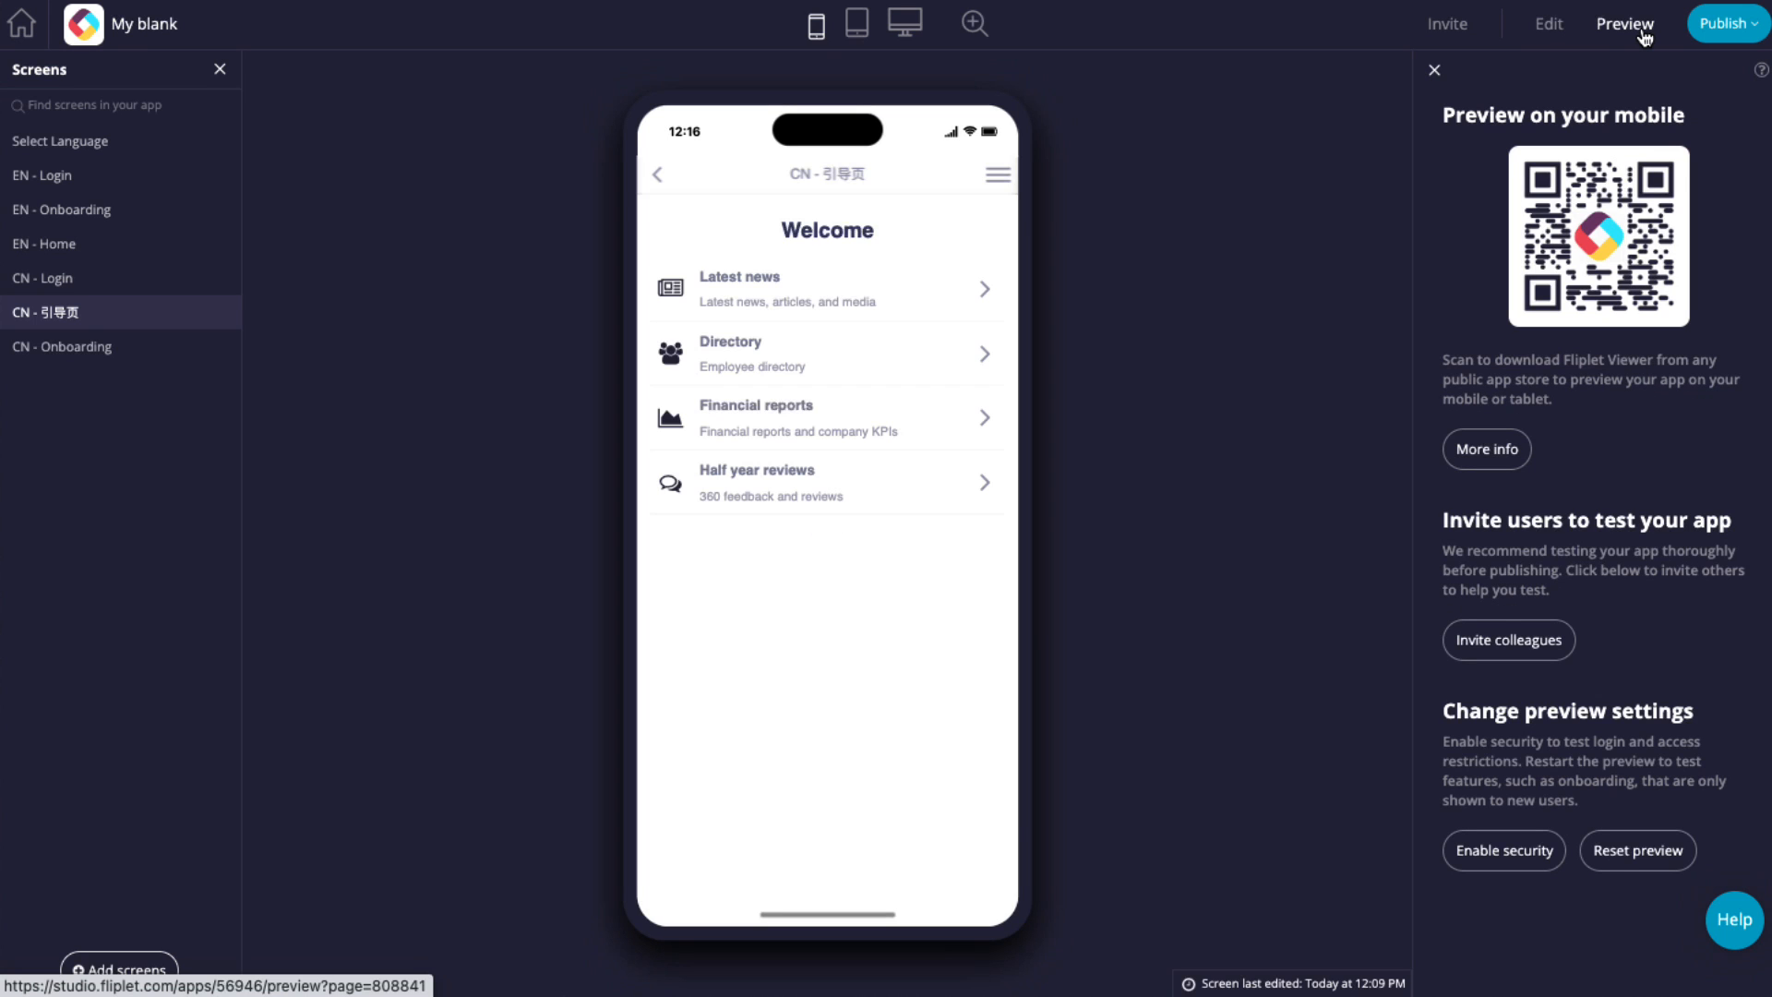
pyautogui.click(1000, 182)
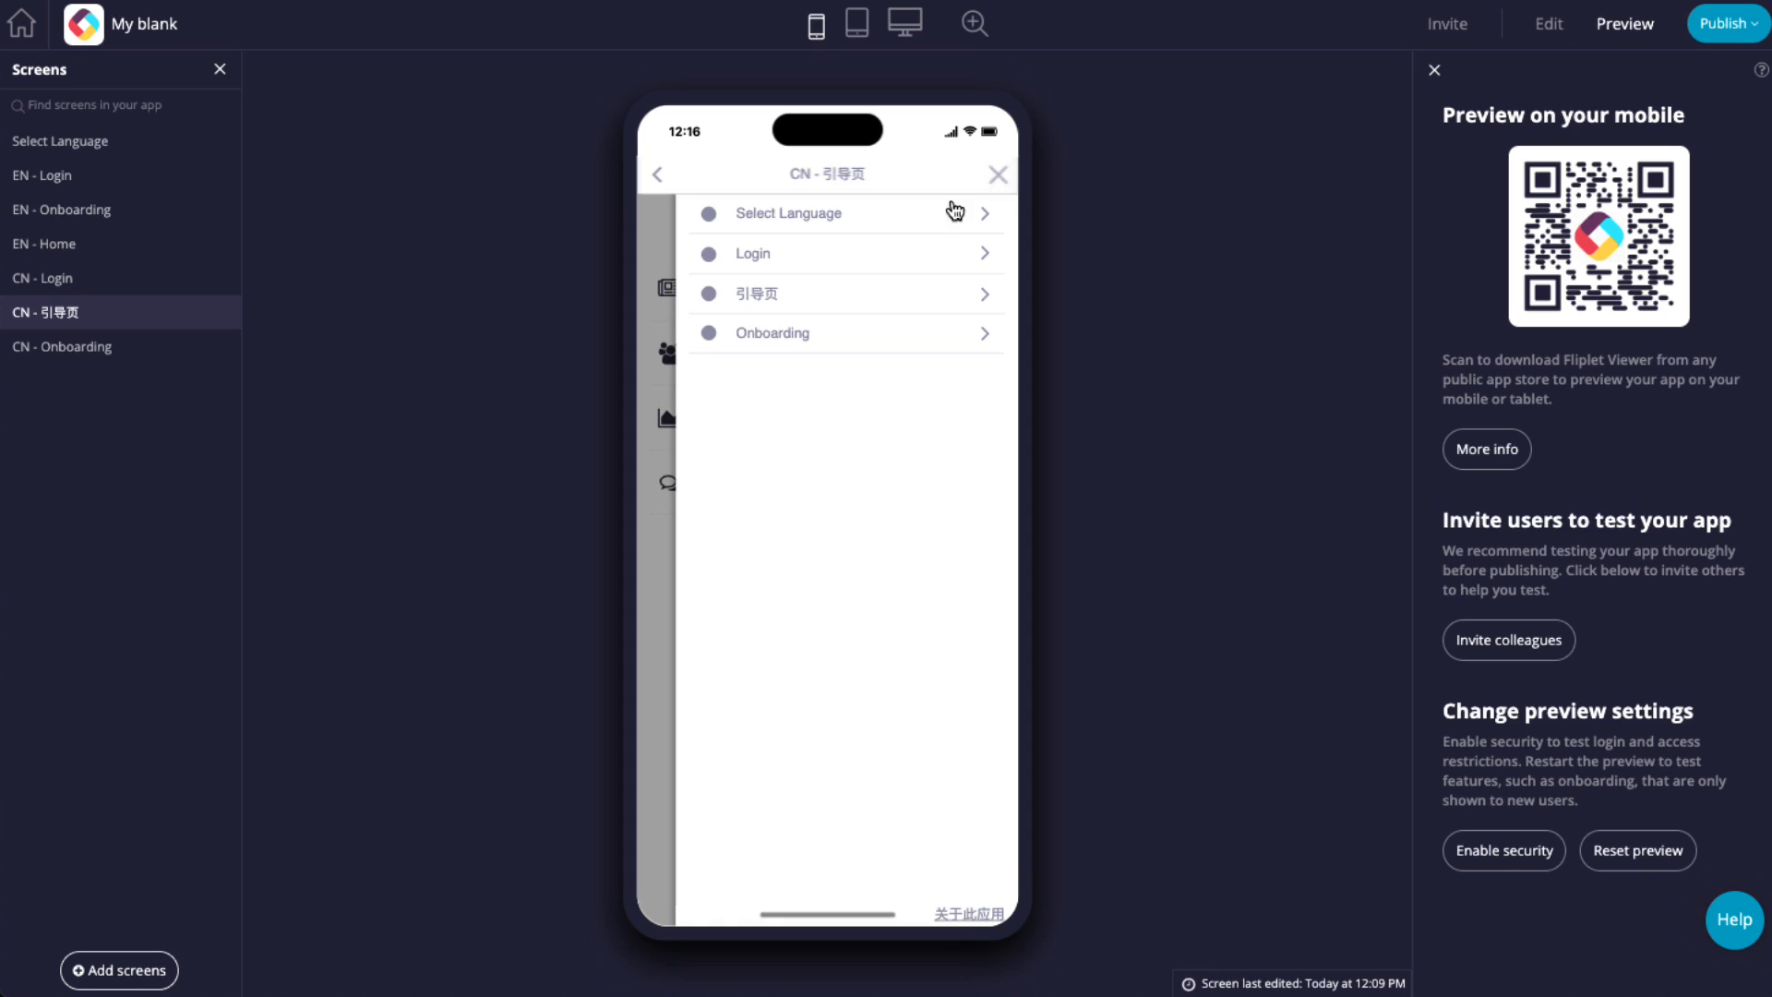
pyautogui.click(826, 310)
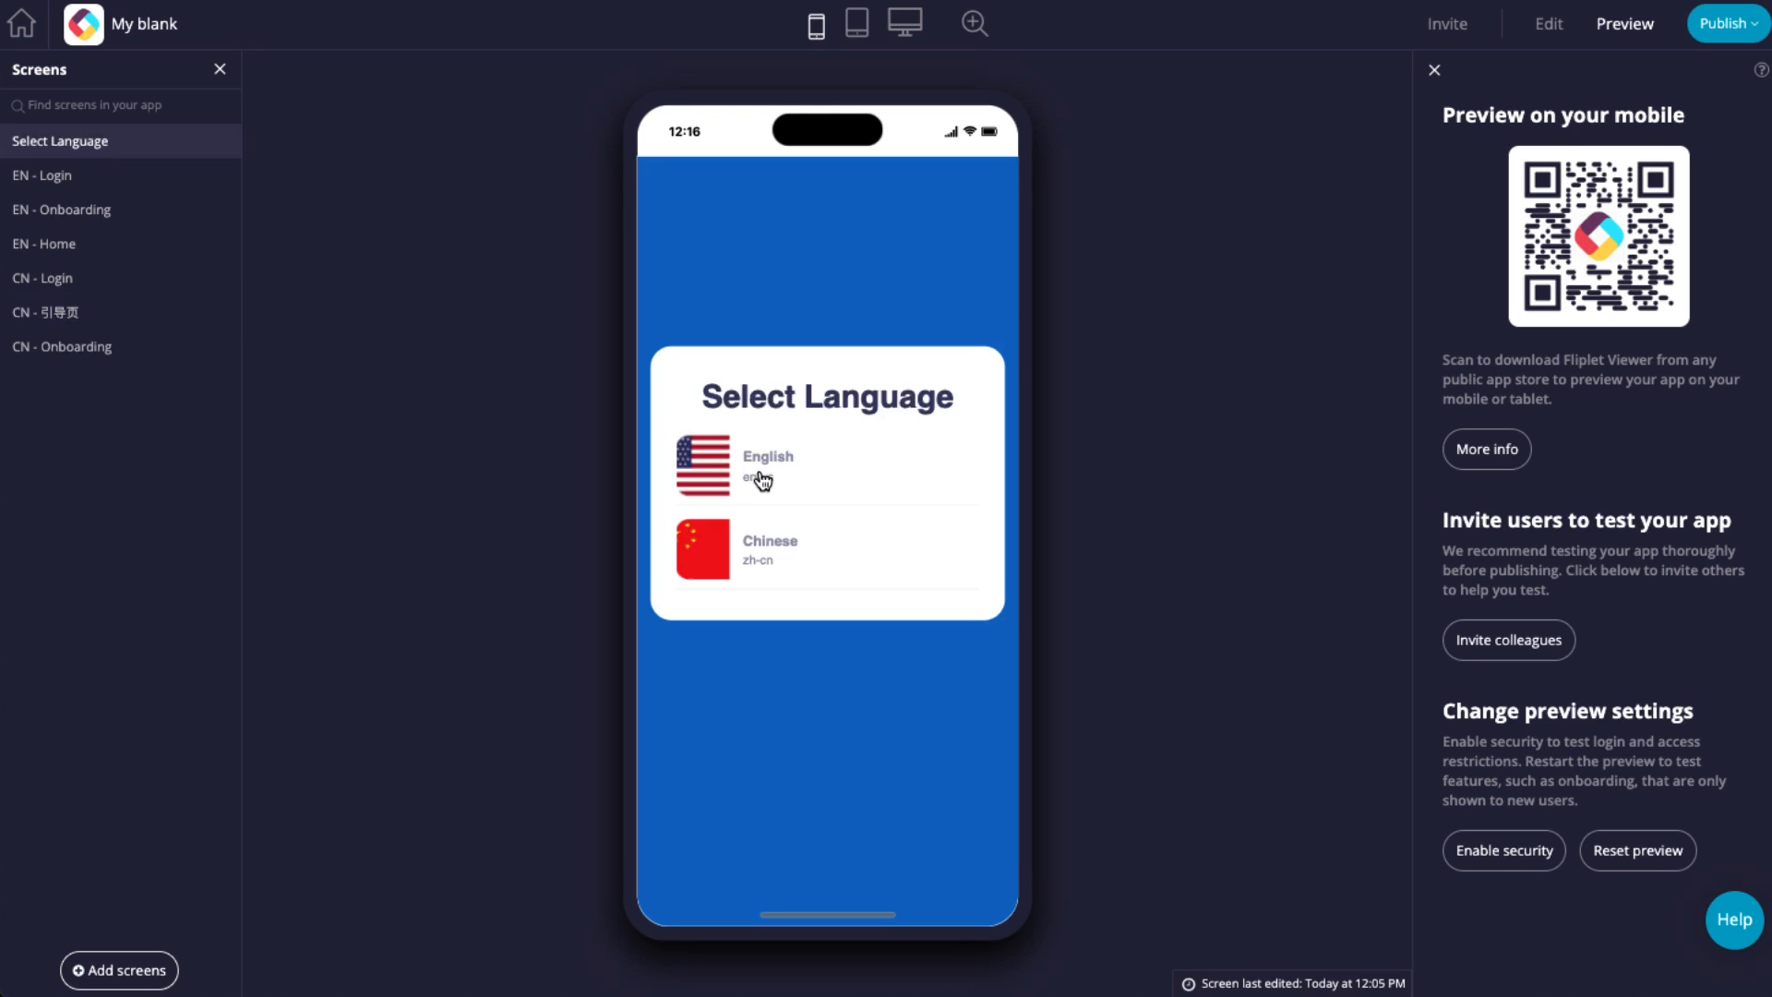
# Choose English on the Select Language screen and check the navigation menu on the EN - Home screen.
pyautogui.click(759, 471)
pyautogui.click(150, 245)
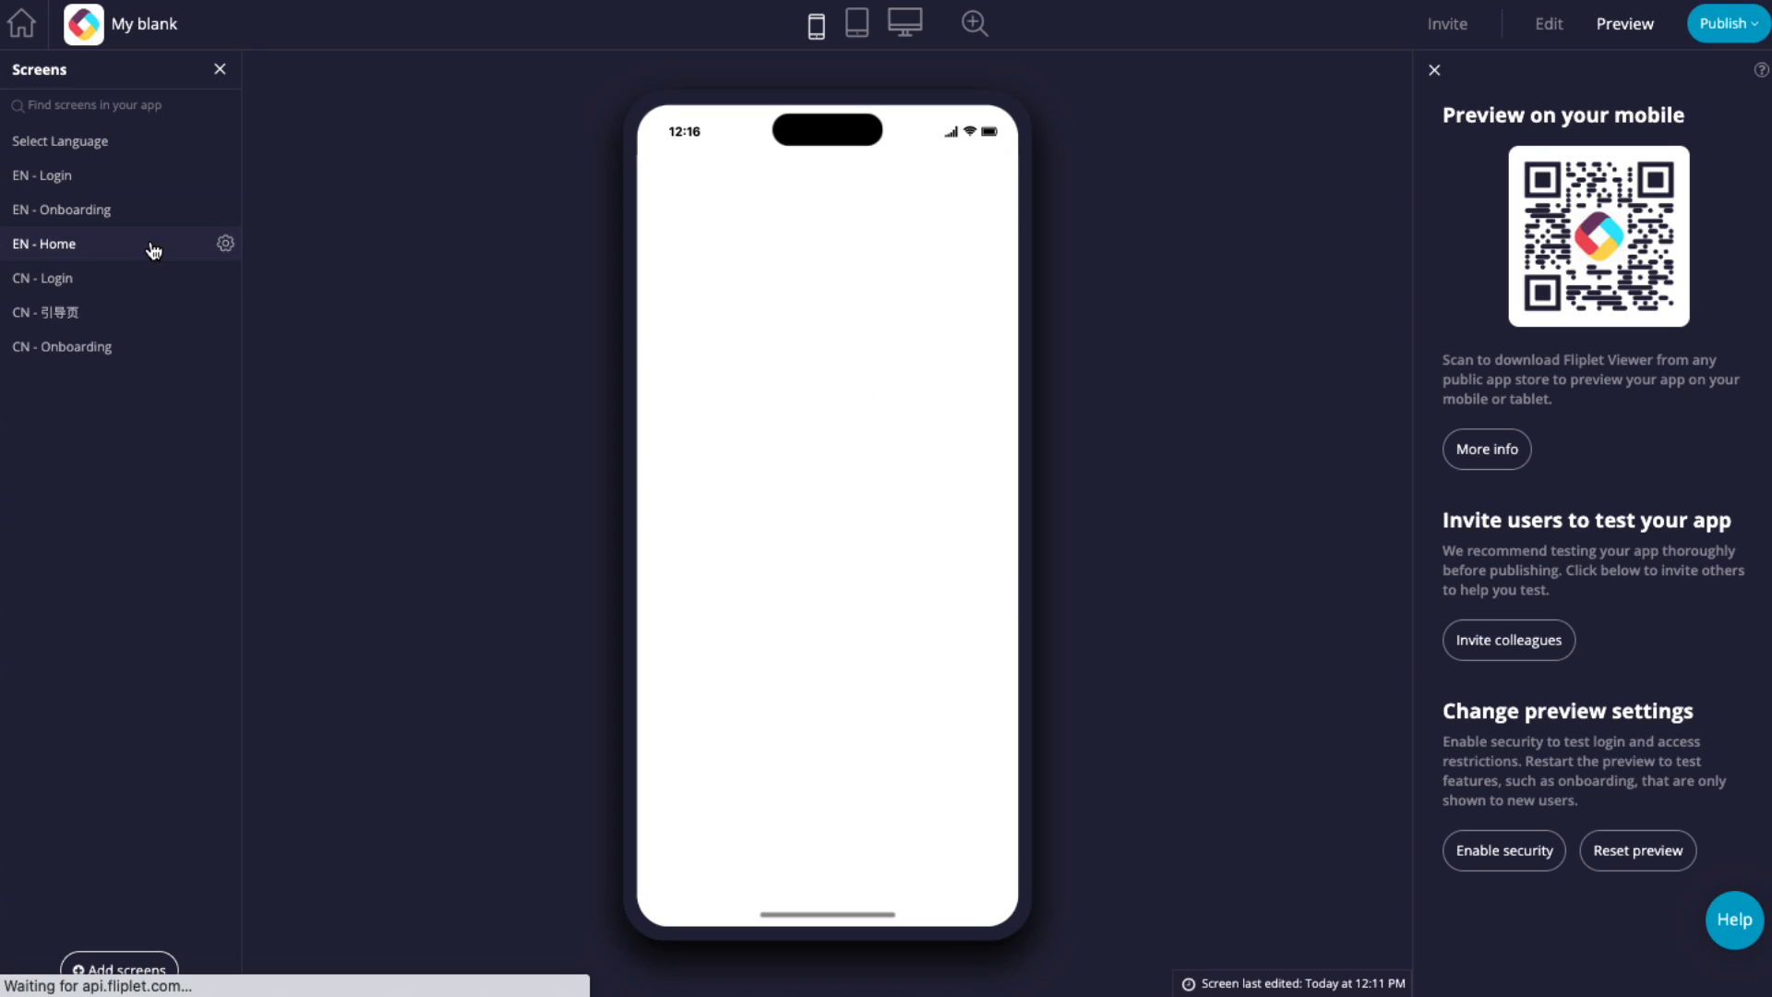
pyautogui.click(992, 181)
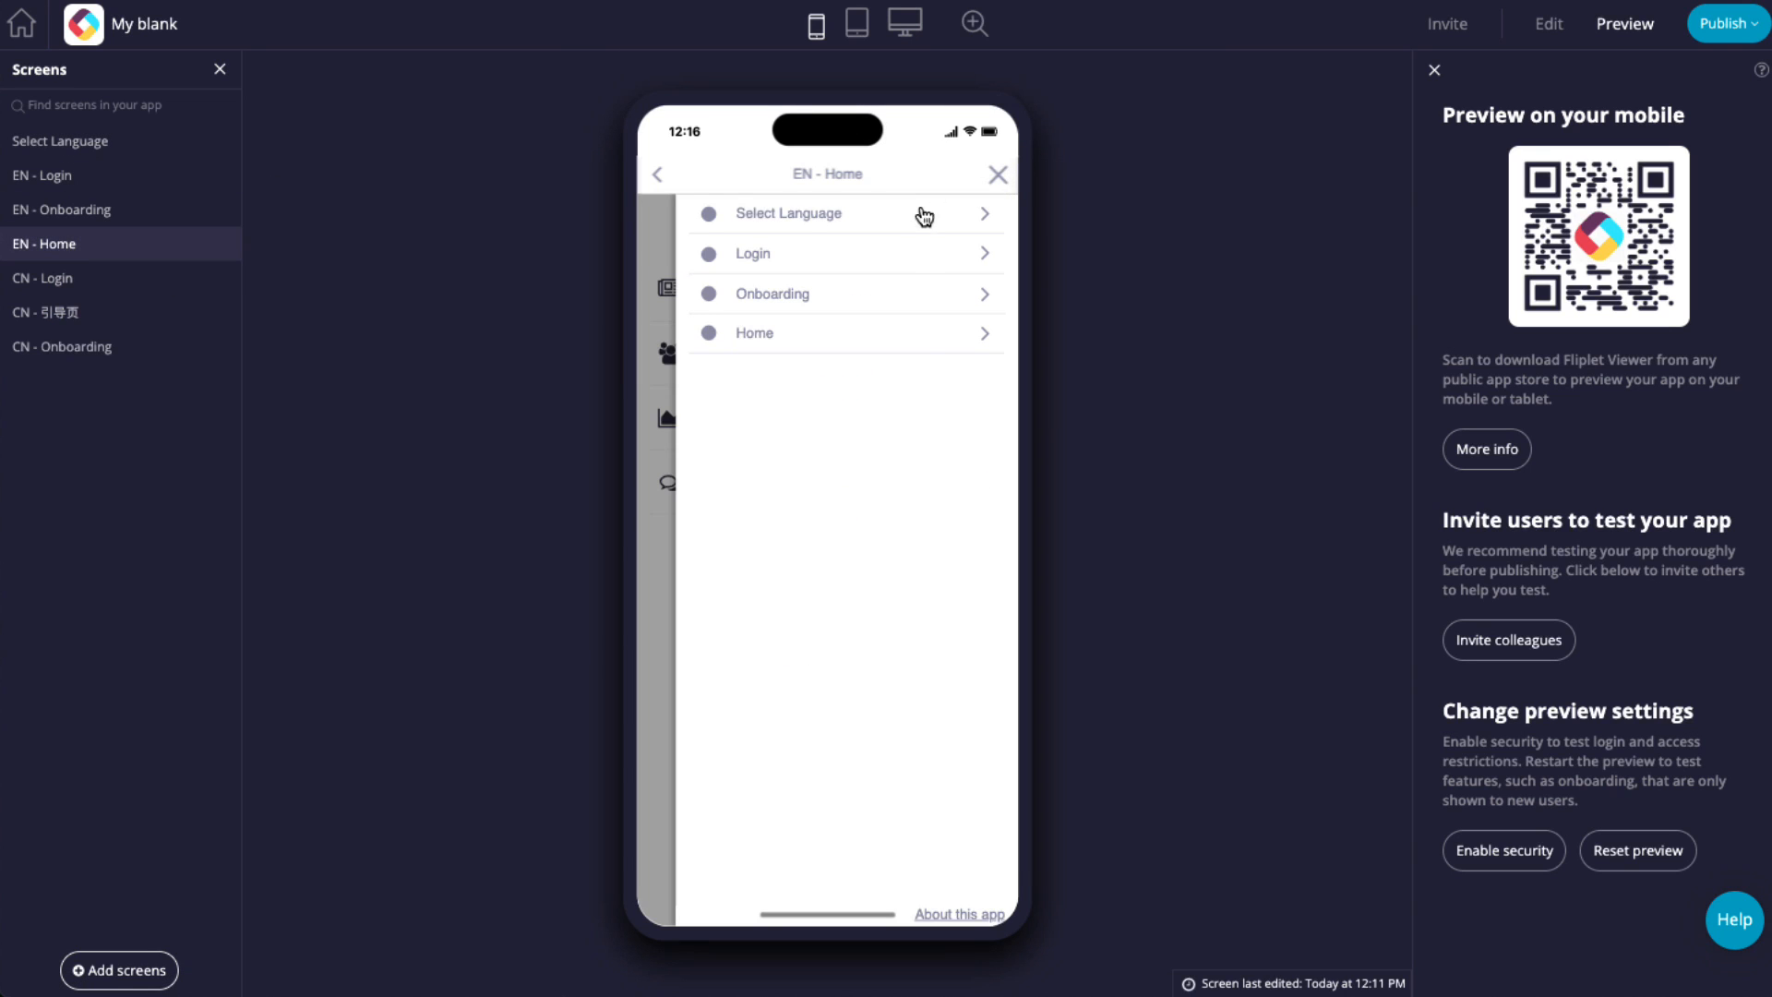